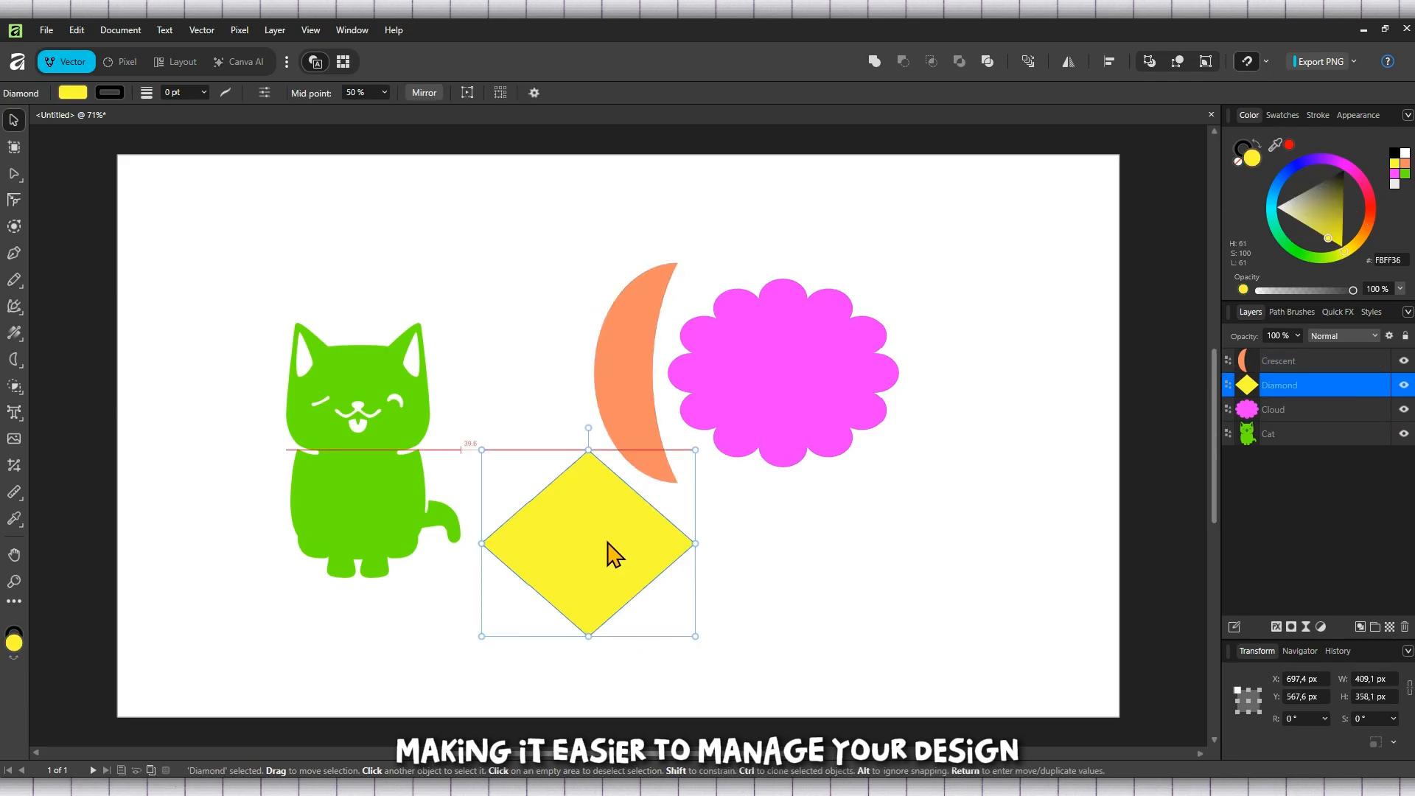
# Step: Move the green cat up and to the right so it stands beside the orange crescent, and deselect it
pyautogui.moveTo(405, 516); pyautogui.dragTo(490, 420)
pyautogui.click(1038, 322)
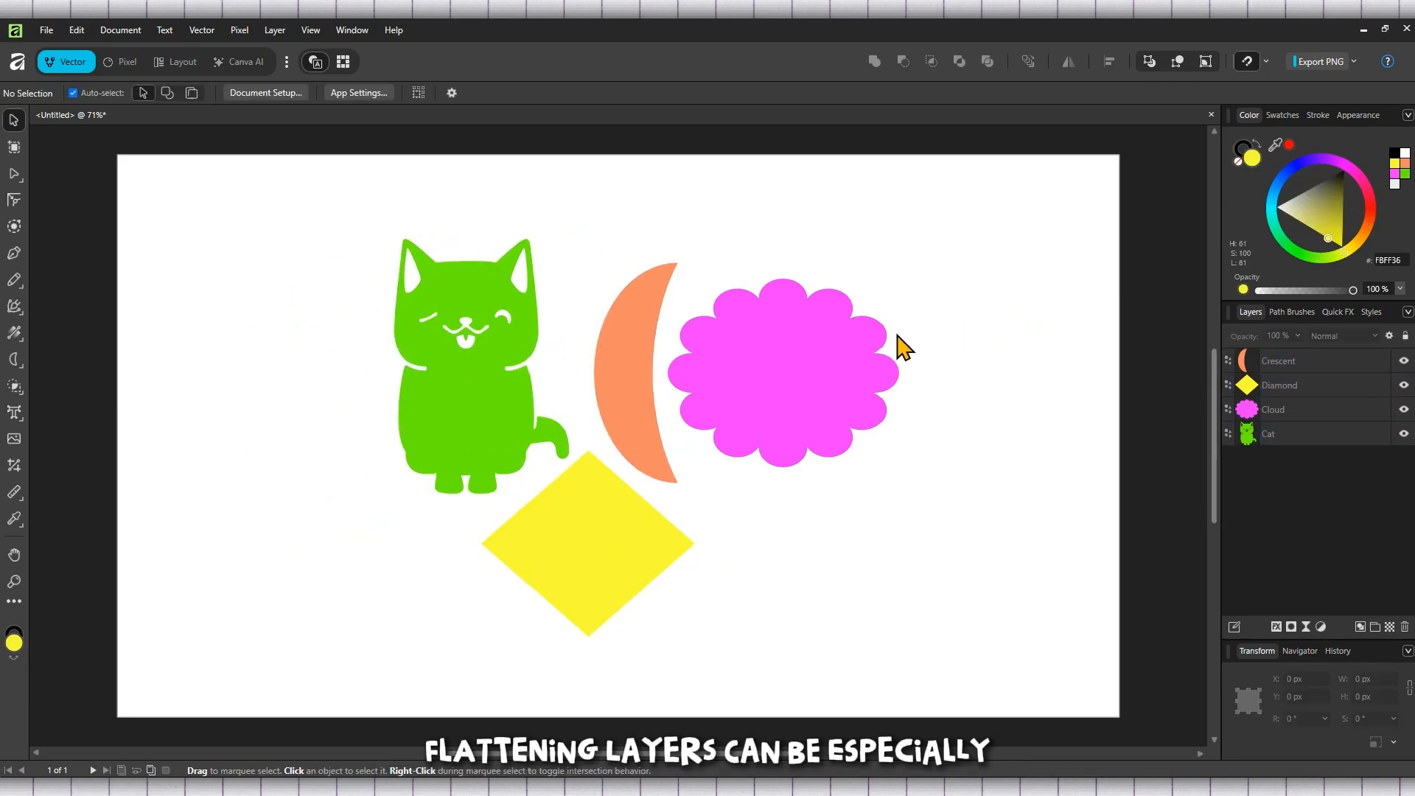
pyautogui.click(788, 357)
pyautogui.press('a')
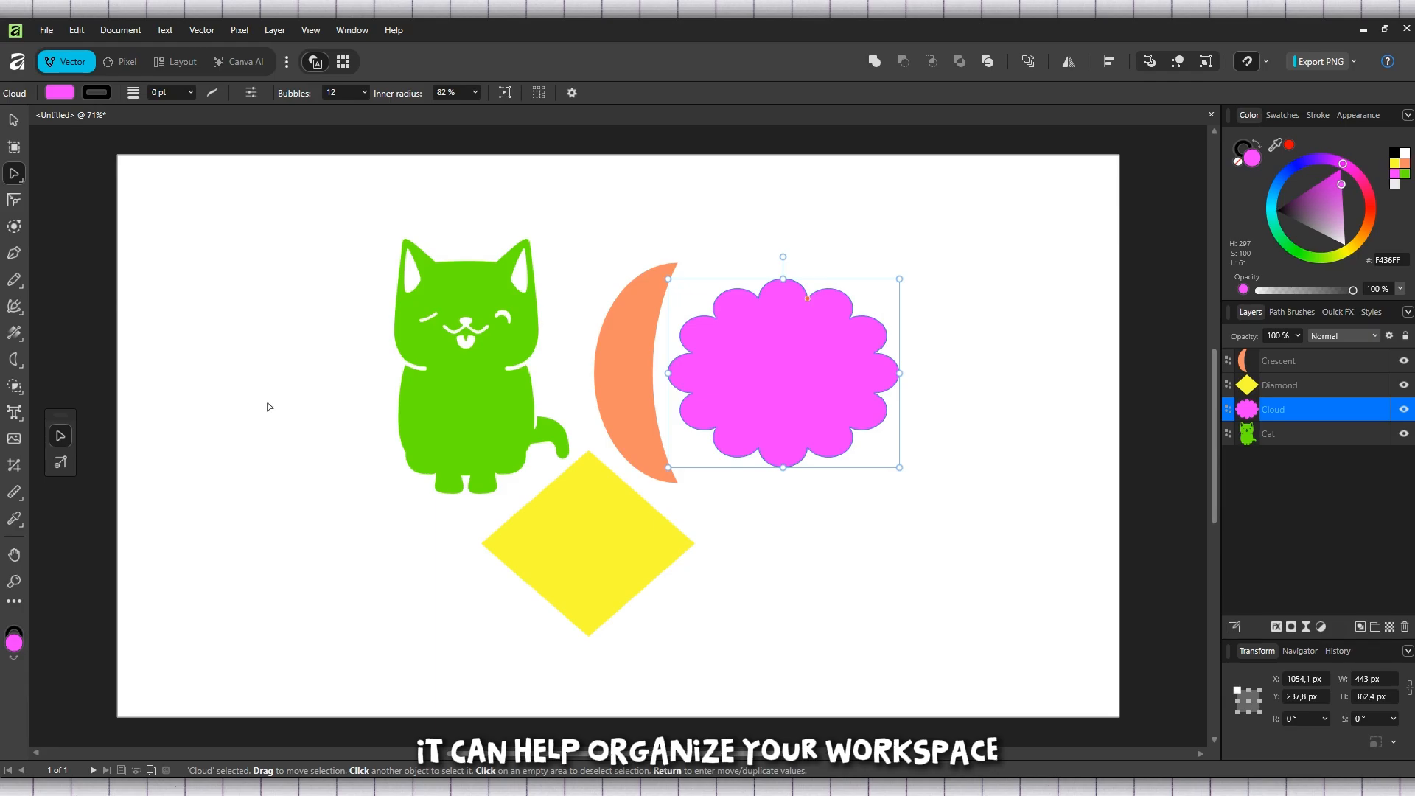
pyautogui.click(276, 284)
pyautogui.click(14, 119)
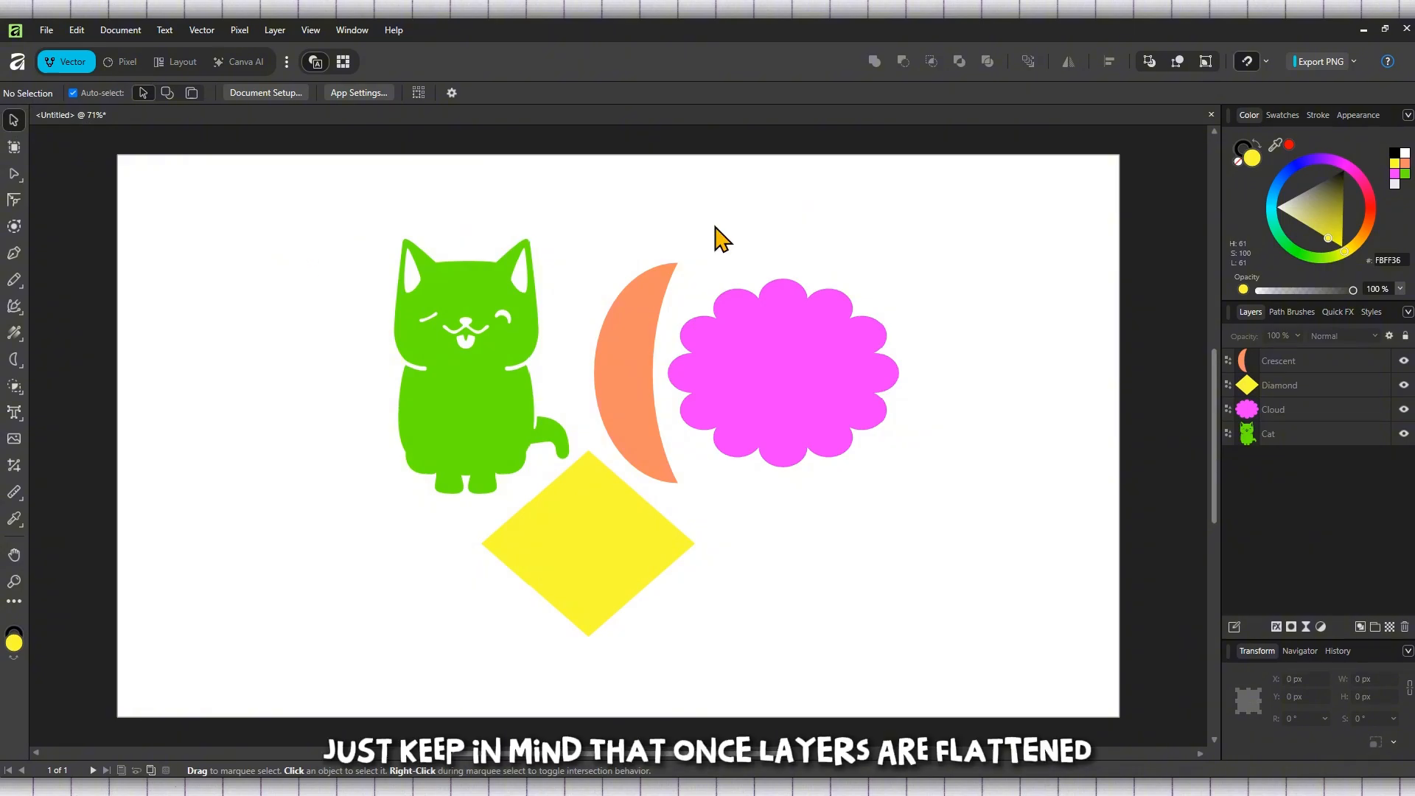
# Step: Rearrange the shapes by nudging the cloud right, the crescent up, and the diamond up and right to about X 731, Y 524 px
pyautogui.moveTo(783, 390); pyautogui.dragTo(737, 367)
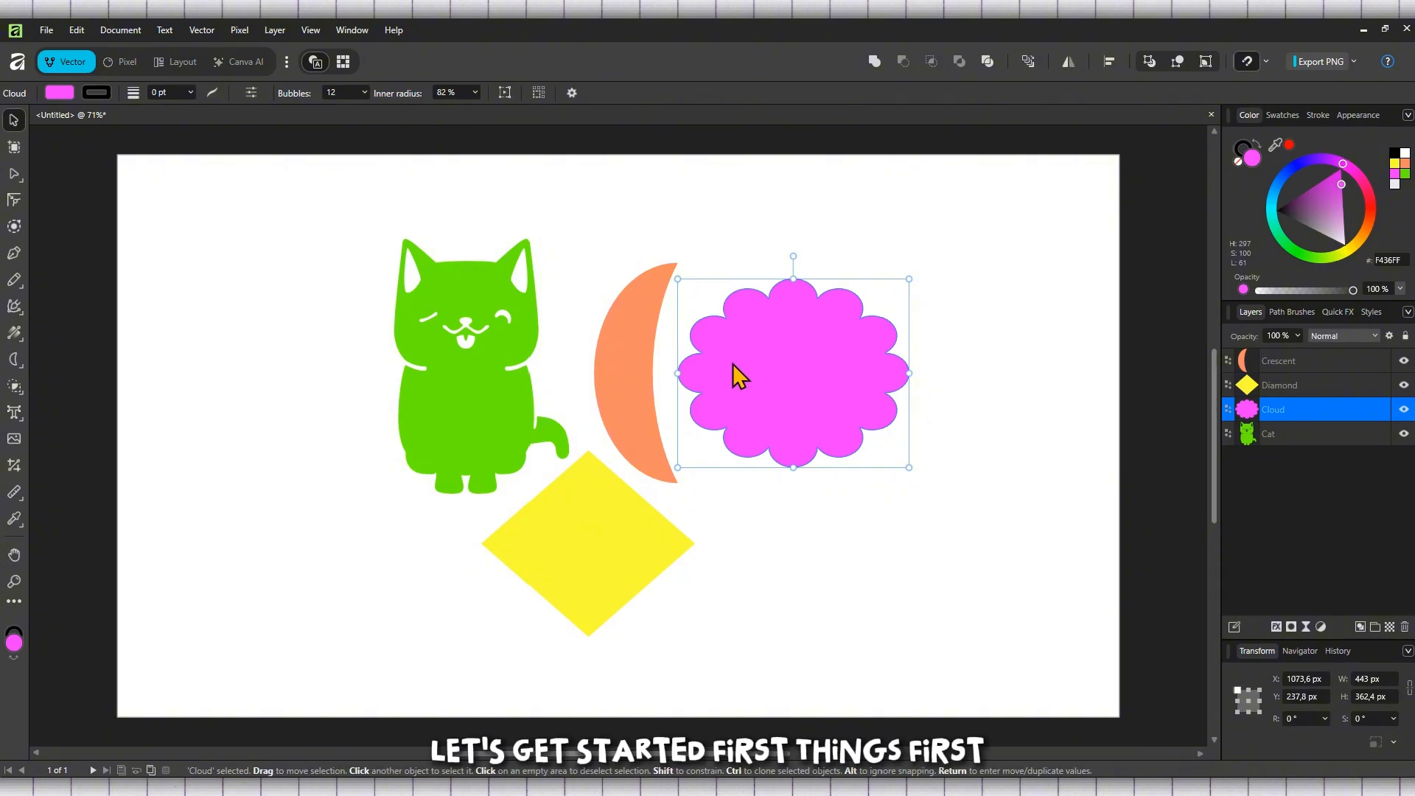
pyautogui.click(1104, 362)
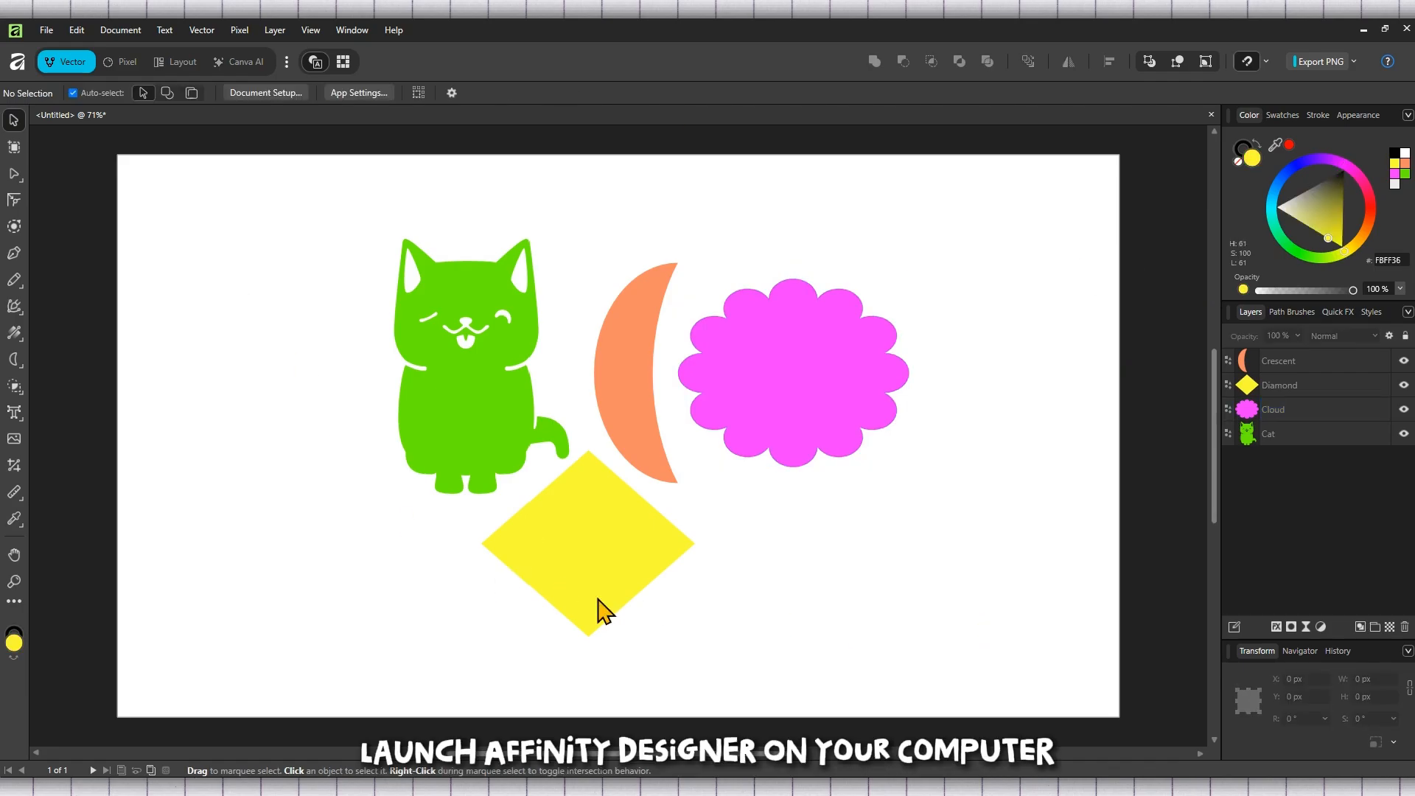
pyautogui.click(644, 551)
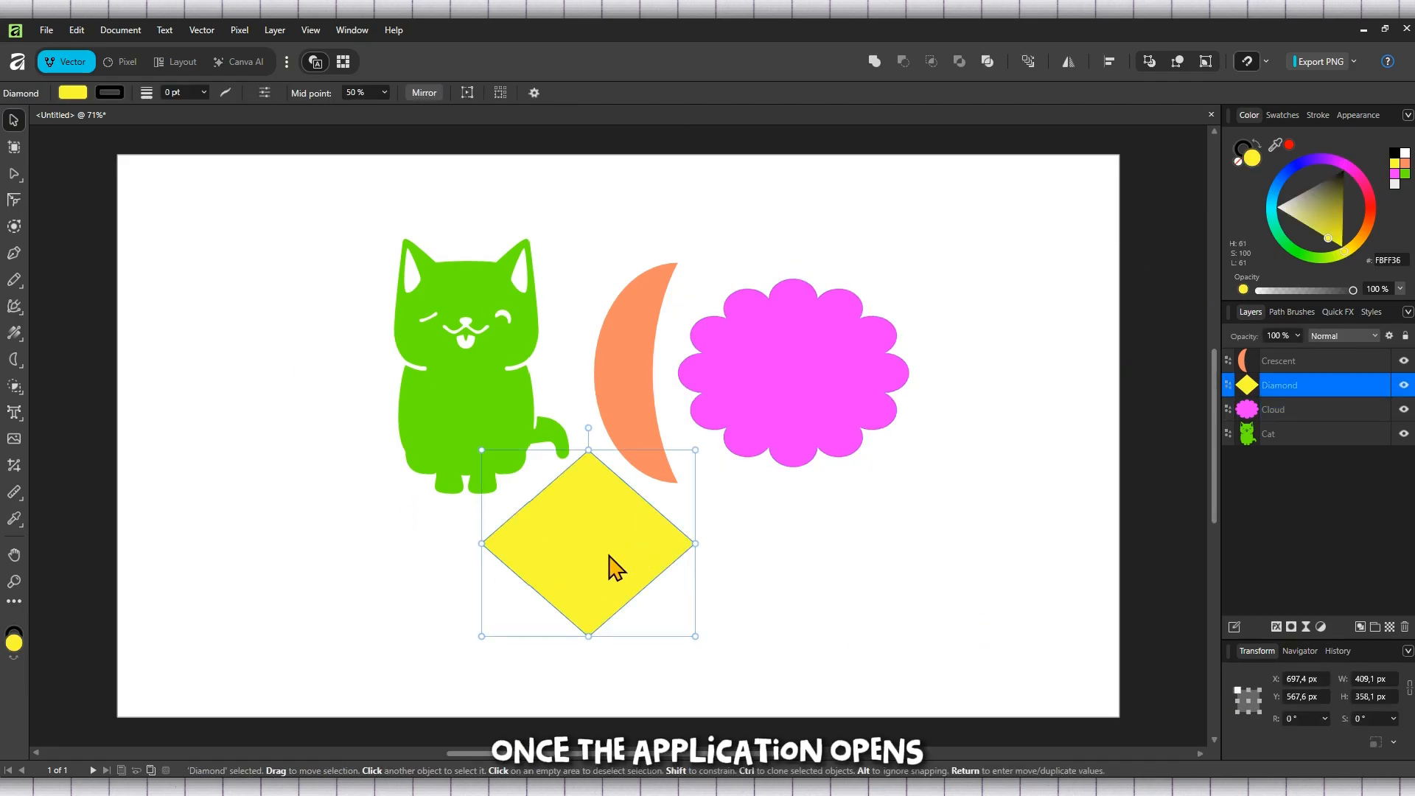
pyautogui.click(653, 405)
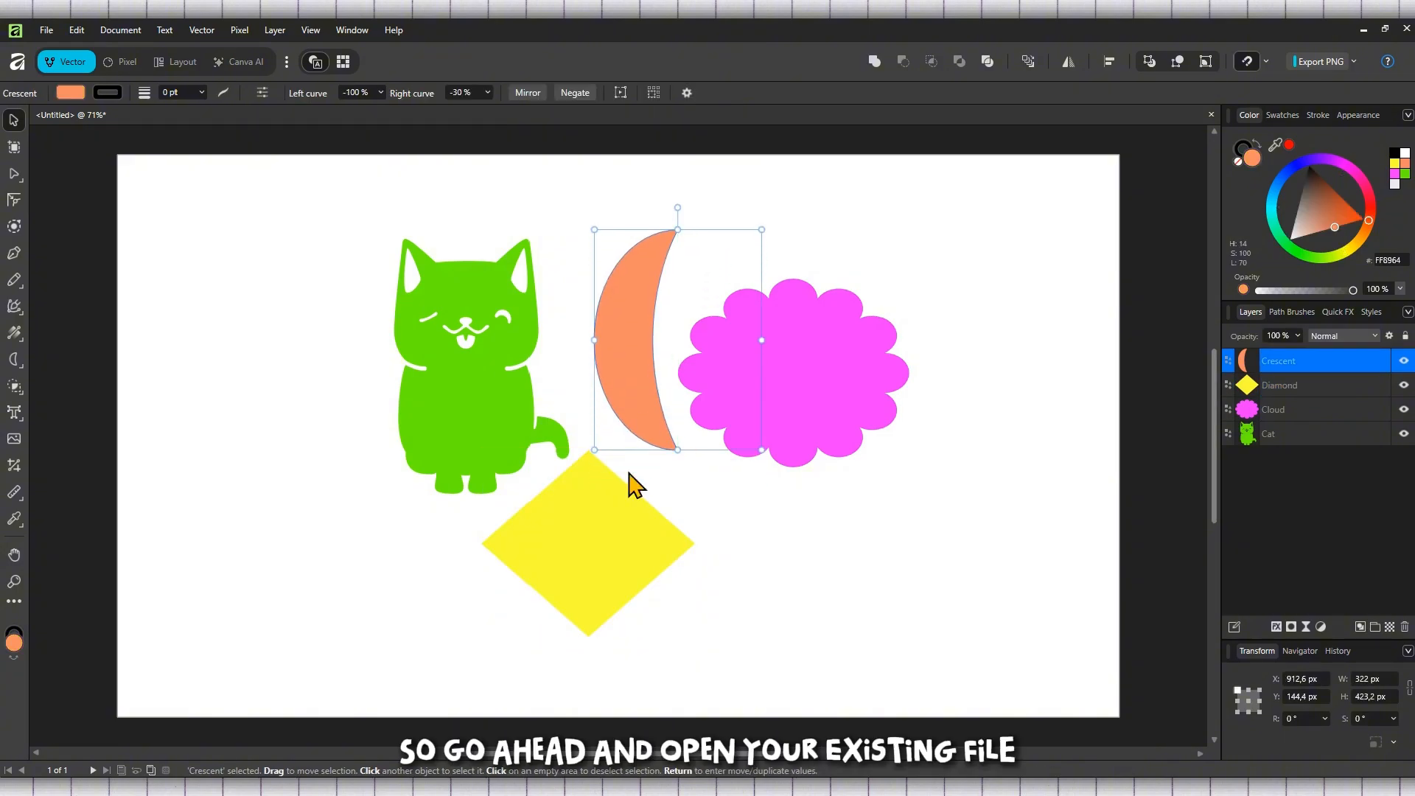
pyautogui.moveTo(609, 572); pyautogui.dragTo(627, 549)
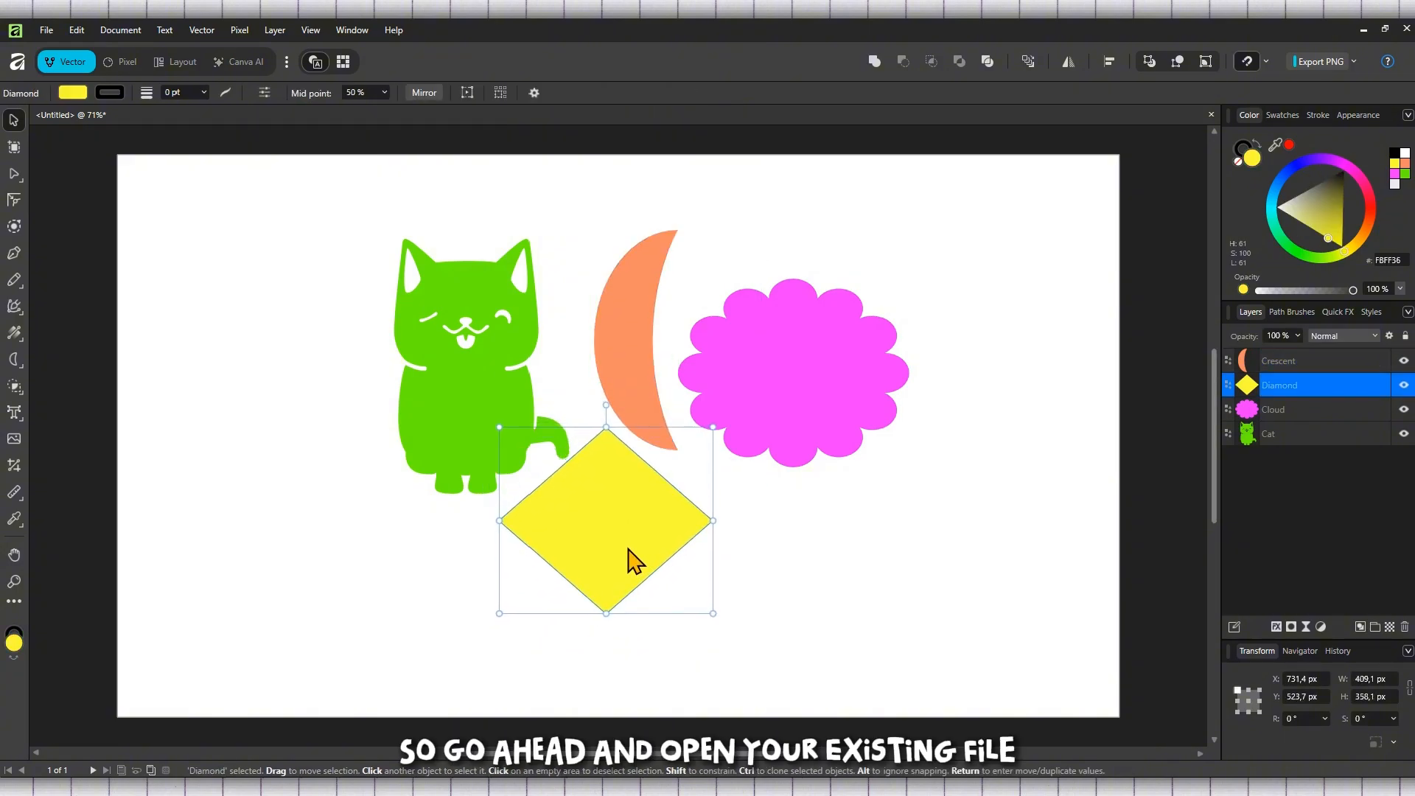
pyautogui.click(970, 549)
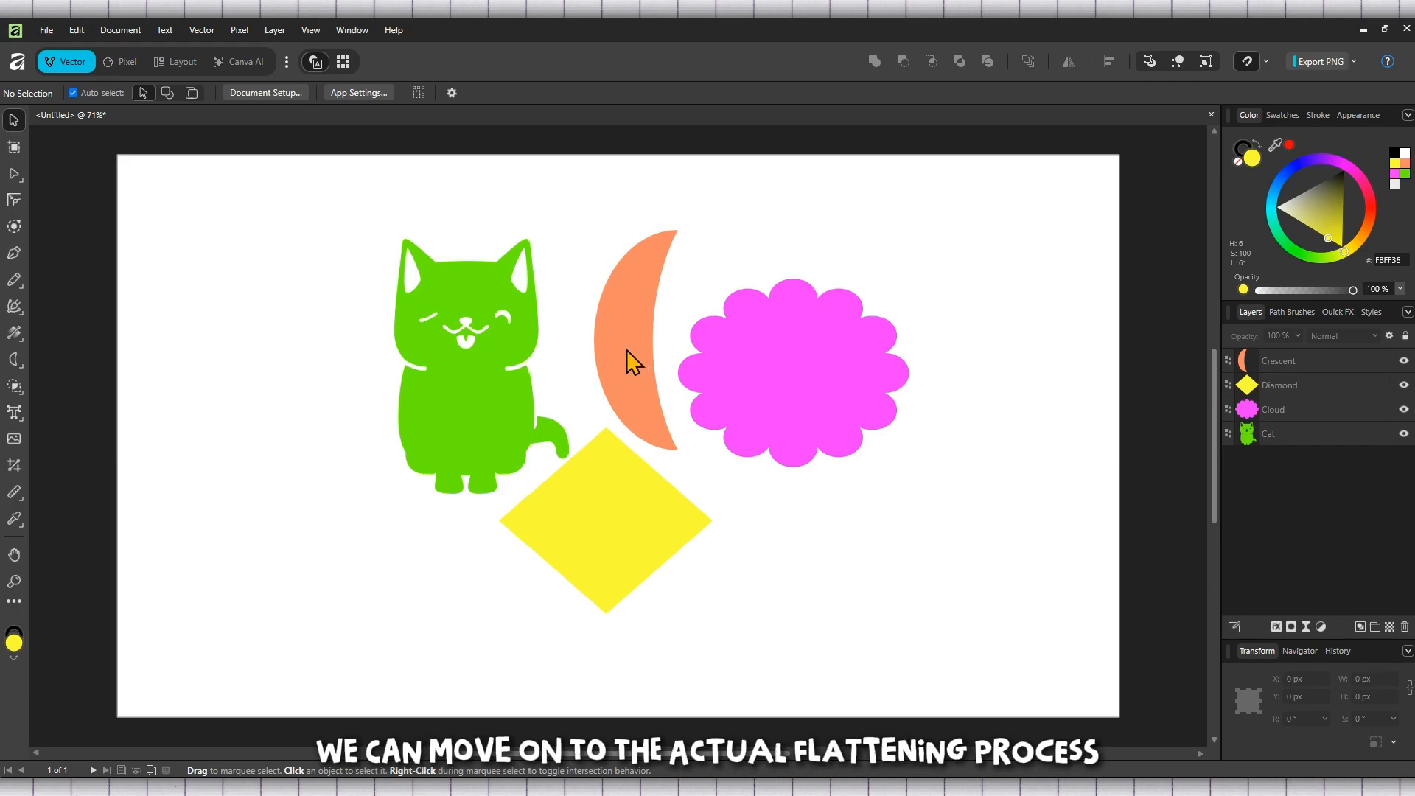
# Step: Move the cloud down and right to about X 1095, Y 289 px and the crescent right to about X 936 px
pyautogui.moveTo(789, 376); pyautogui.dragTo(799, 388)
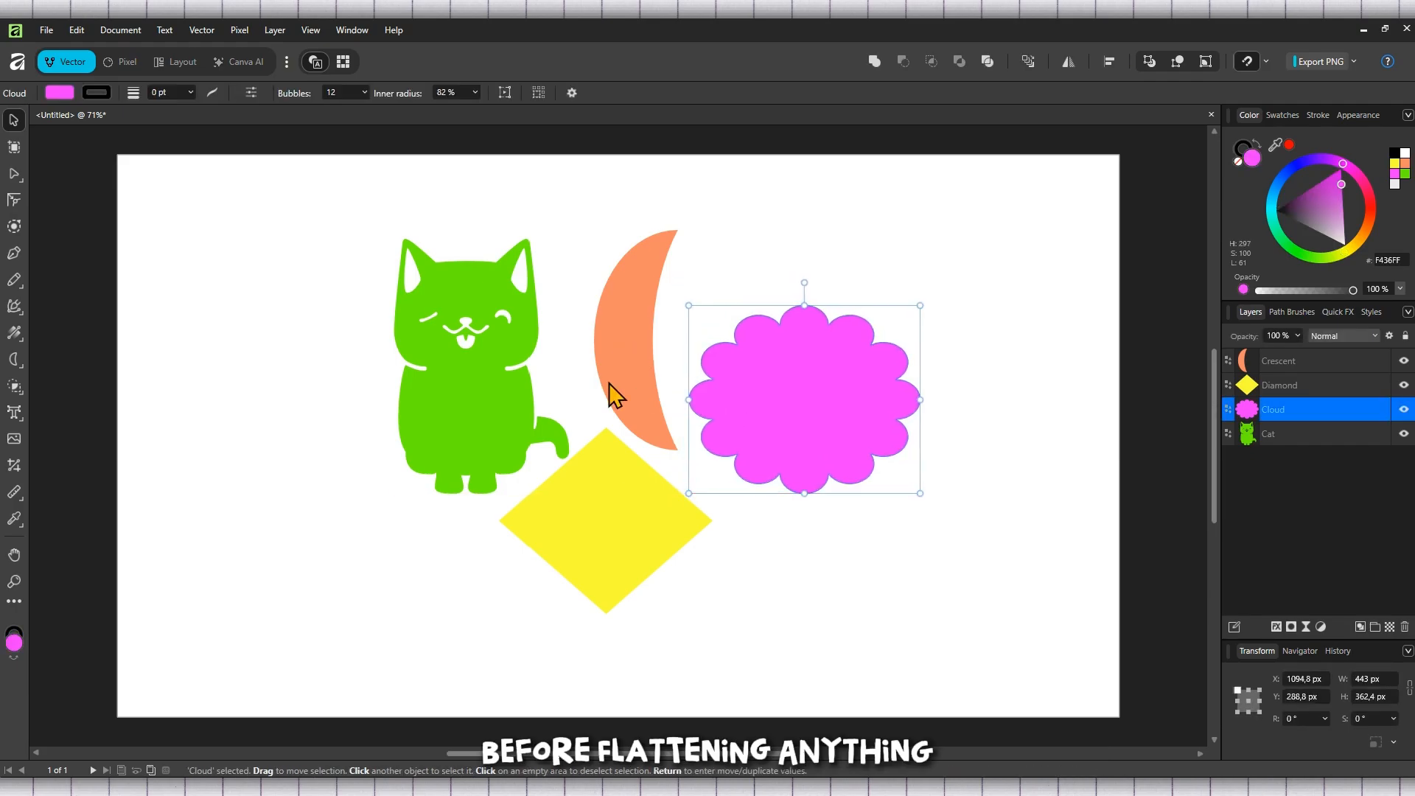
pyautogui.moveTo(609, 383); pyautogui.dragTo(625, 383)
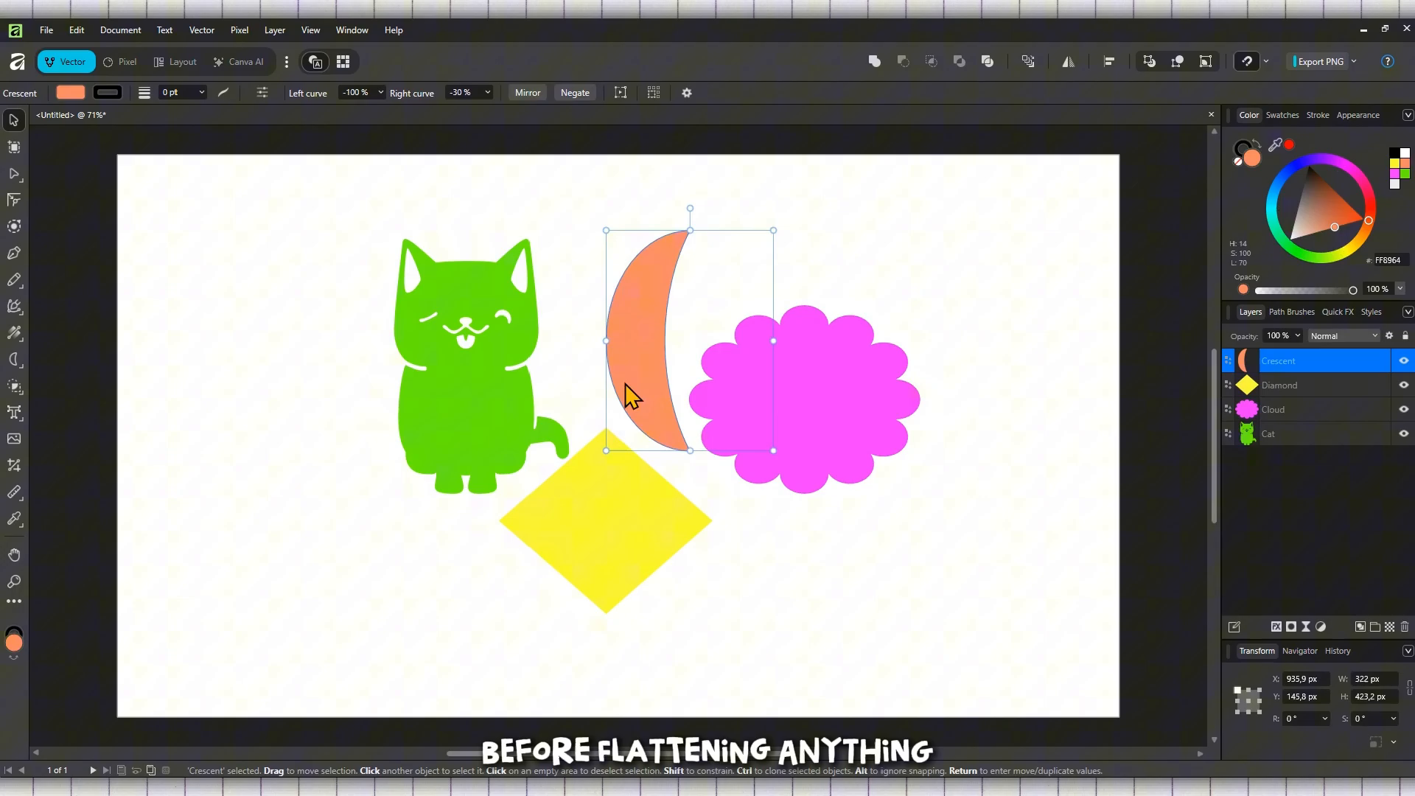
pyautogui.click(933, 333)
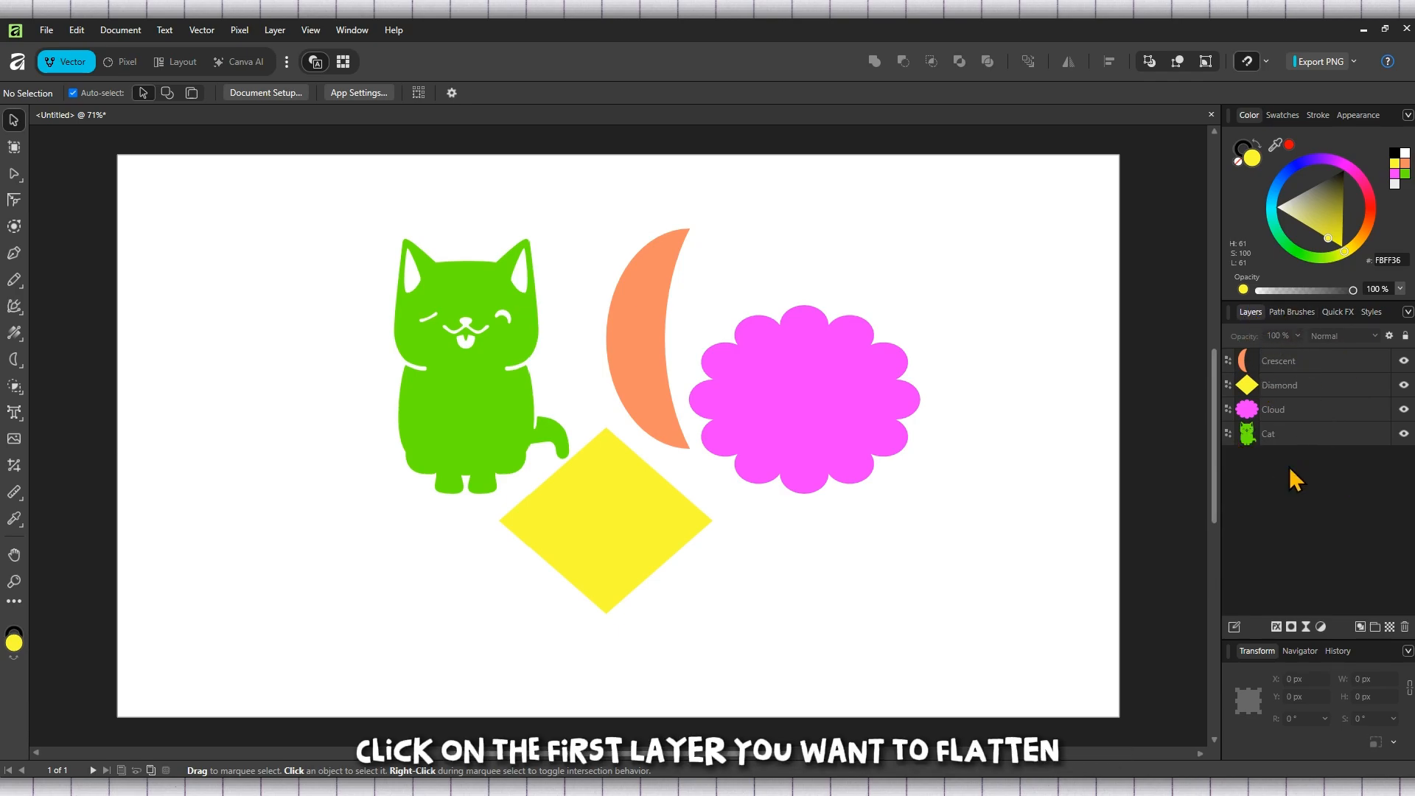
# Step: Select the Crescent, Diamond, Cloud and Cat layers together in the layer list, and clear the selection
pyautogui.click(1295, 359)
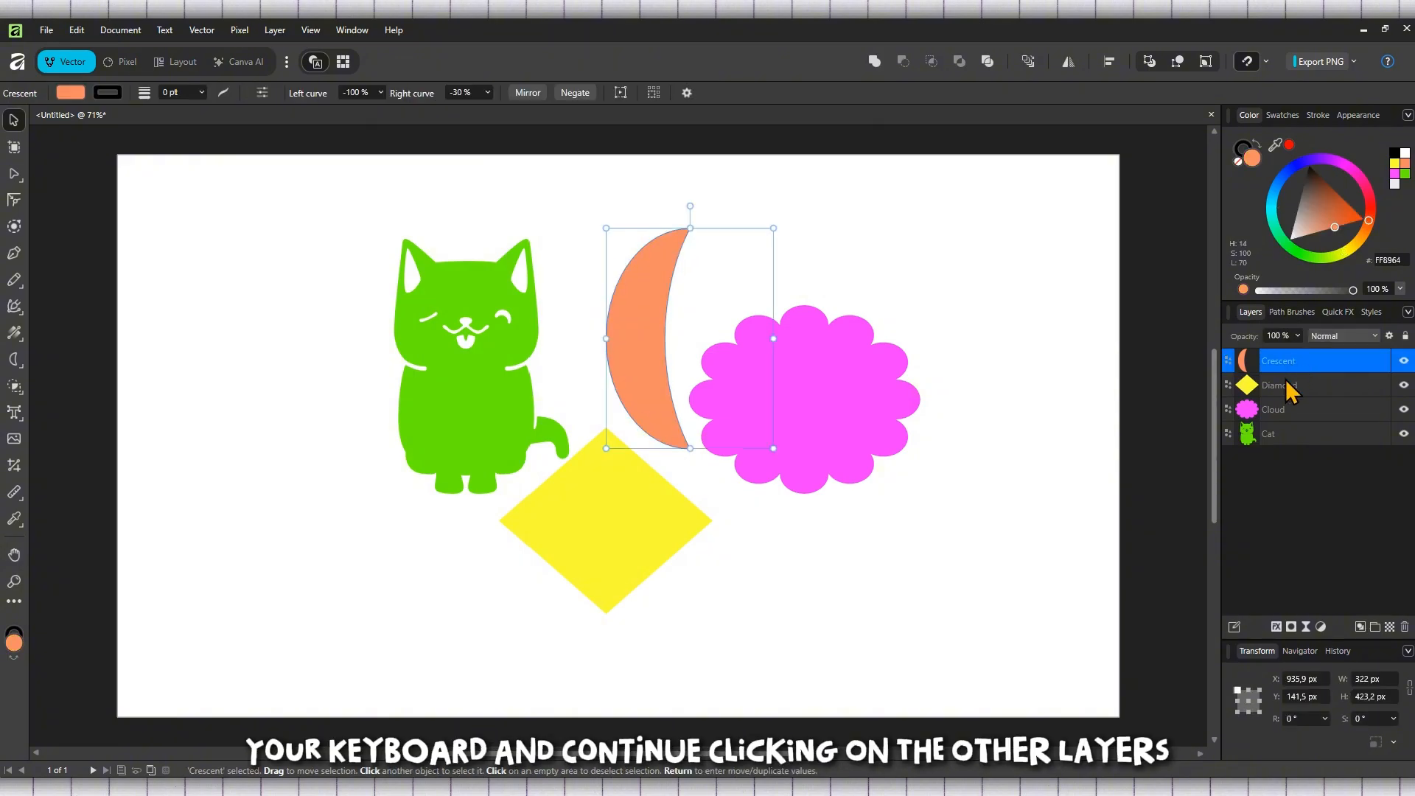
pyautogui.keyDown('ctrl'); pyautogui.click(1293, 393); pyautogui.keyUp('ctrl')
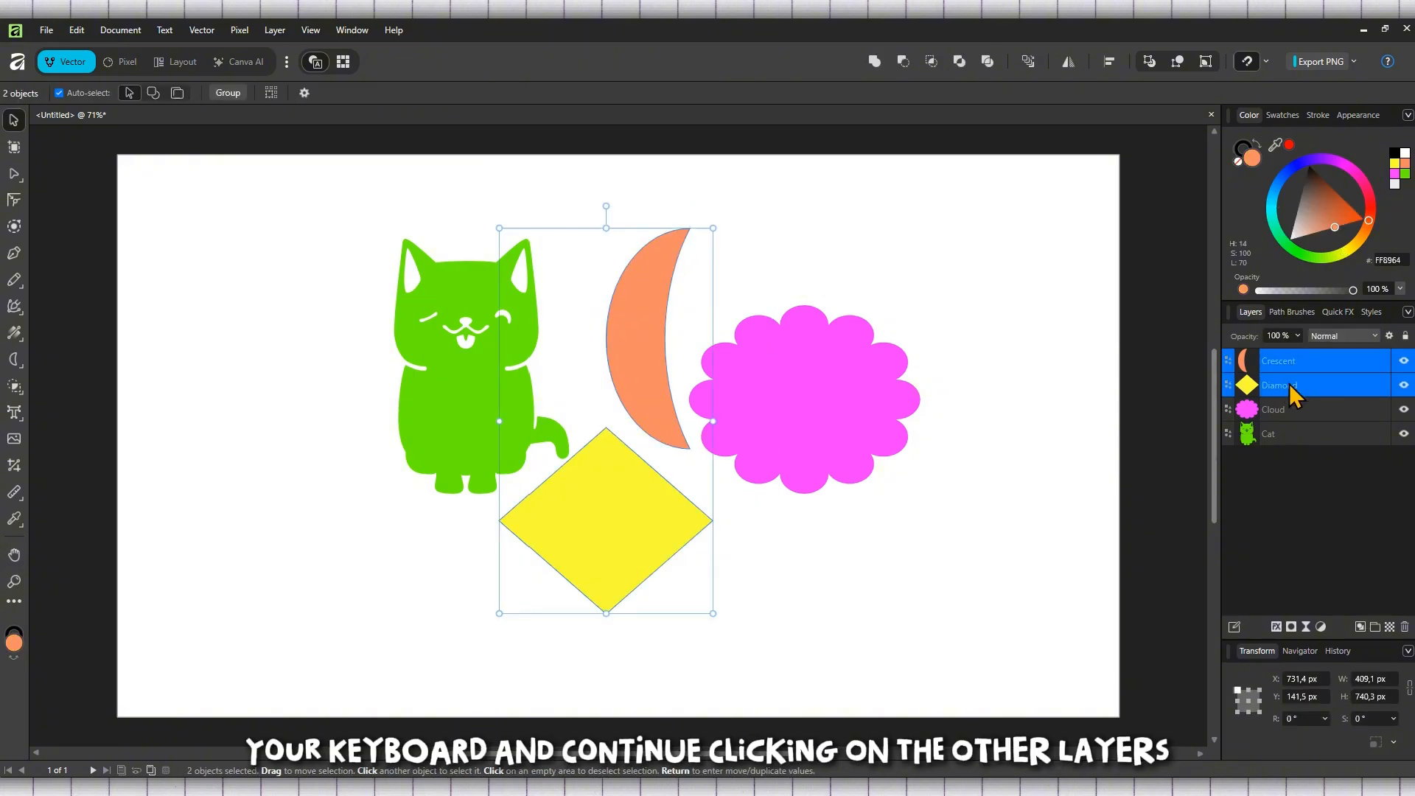
pyautogui.keyDown('ctrl'); pyautogui.click(1328, 410); pyautogui.keyUp('ctrl')
pyautogui.keyDown('ctrl'); pyautogui.click(1289, 438); pyautogui.keyUp('ctrl')
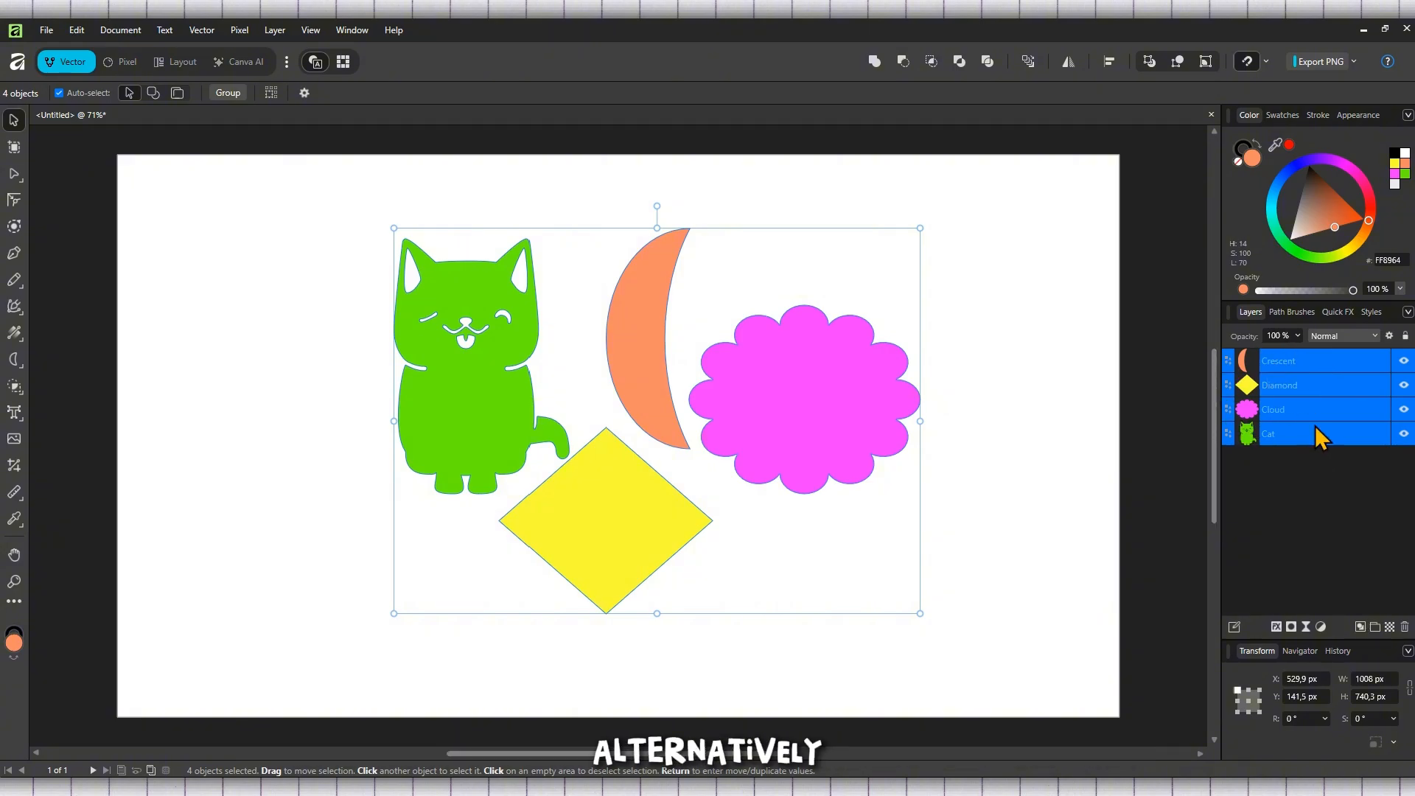
pyautogui.click(1028, 339)
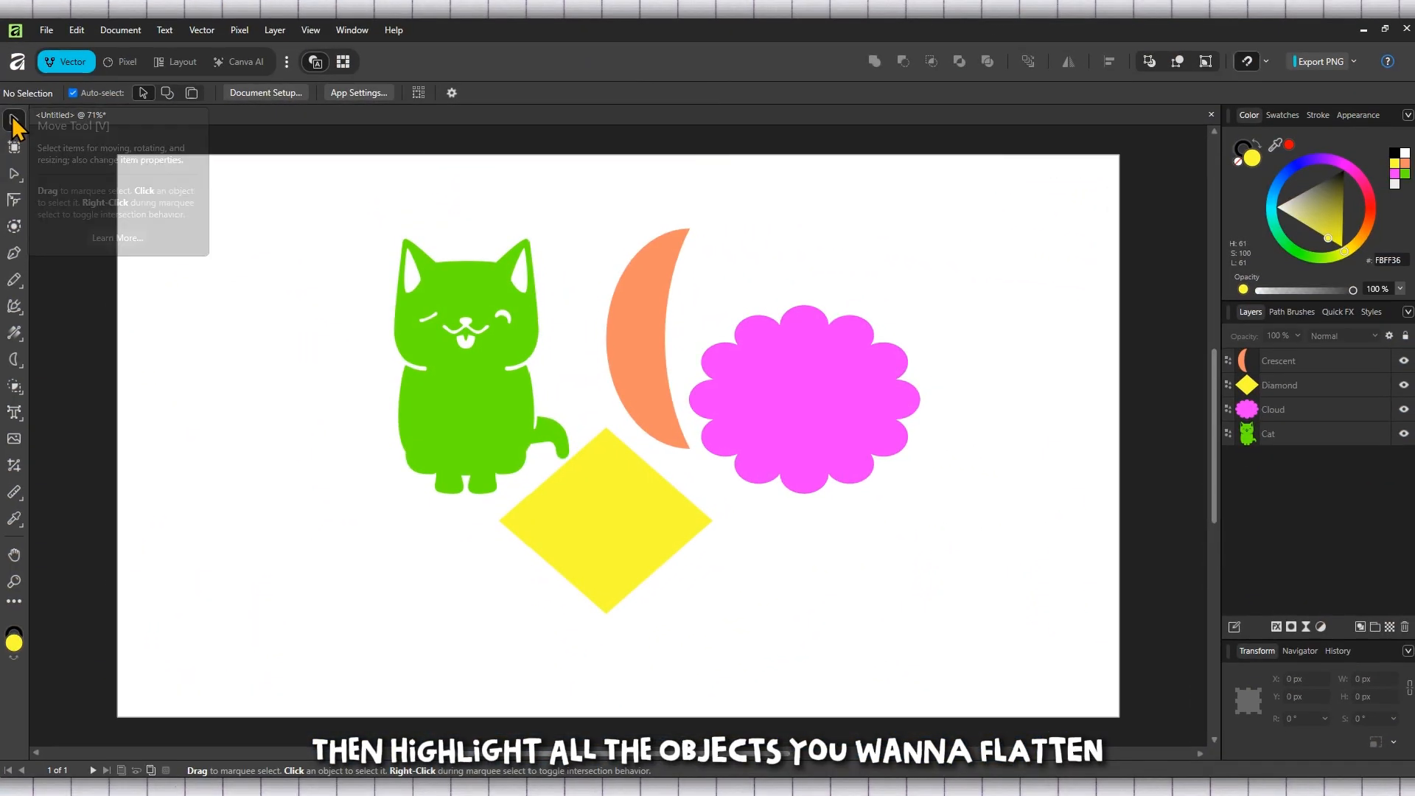
# Step: Select all four shapes on the canvas with a marquee and combine them into a single group
pyautogui.moveTo(270, 198); pyautogui.dragTo(1005, 652)
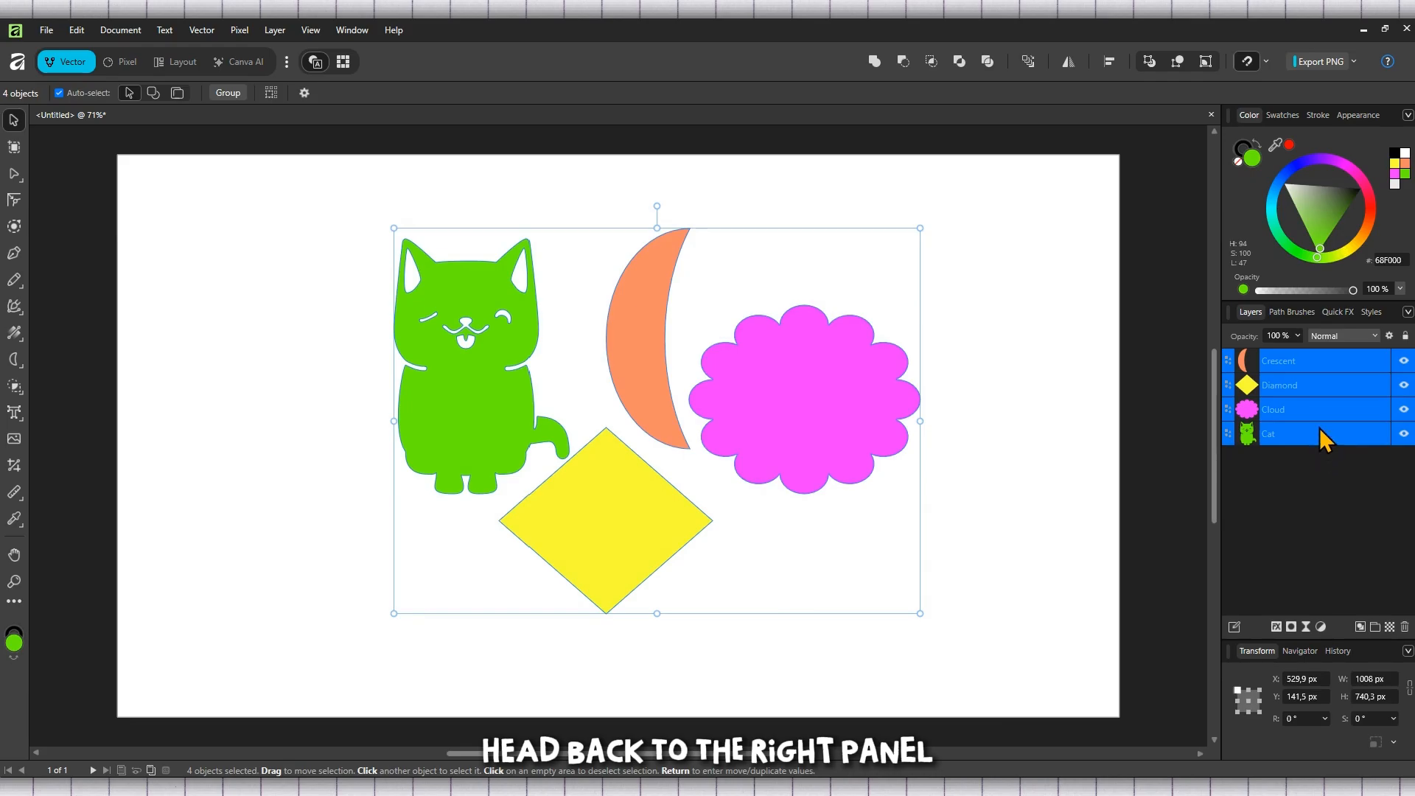
pyautogui.rightClick(1298, 358)
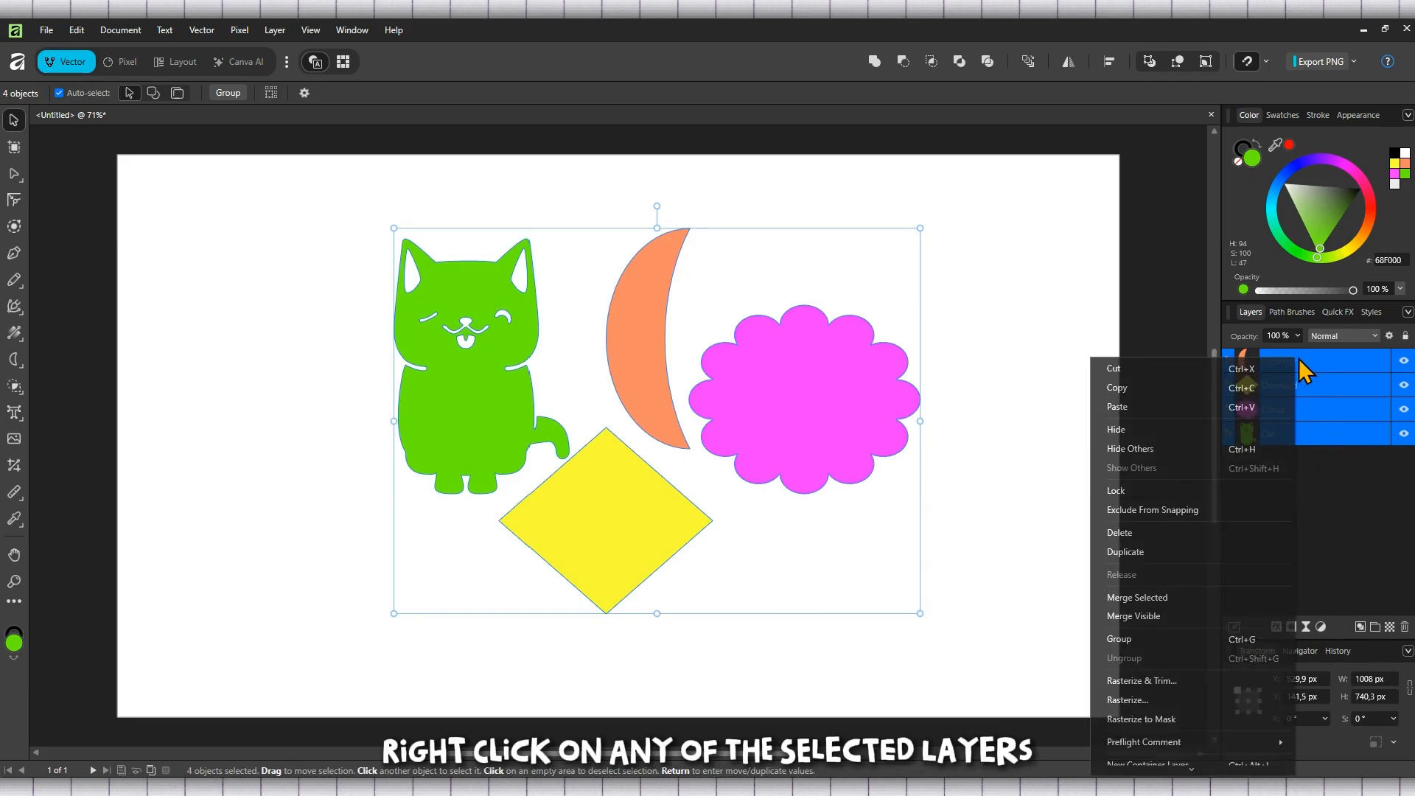
pyautogui.click(1170, 638)
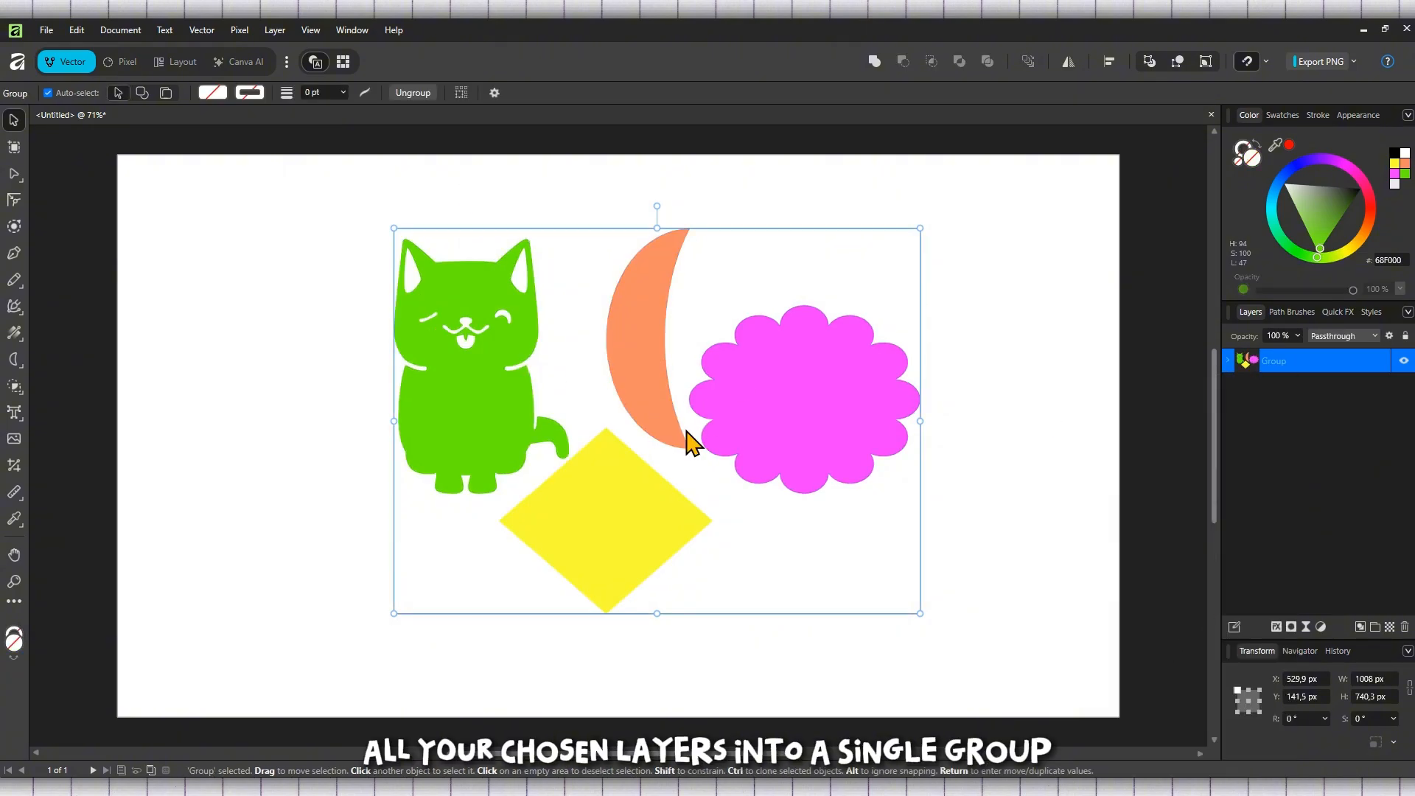
# Step: Move the group left and slightly down to about X 456, Y 170 px, and deselect it
pyautogui.moveTo(679, 435); pyautogui.dragTo(645, 464)
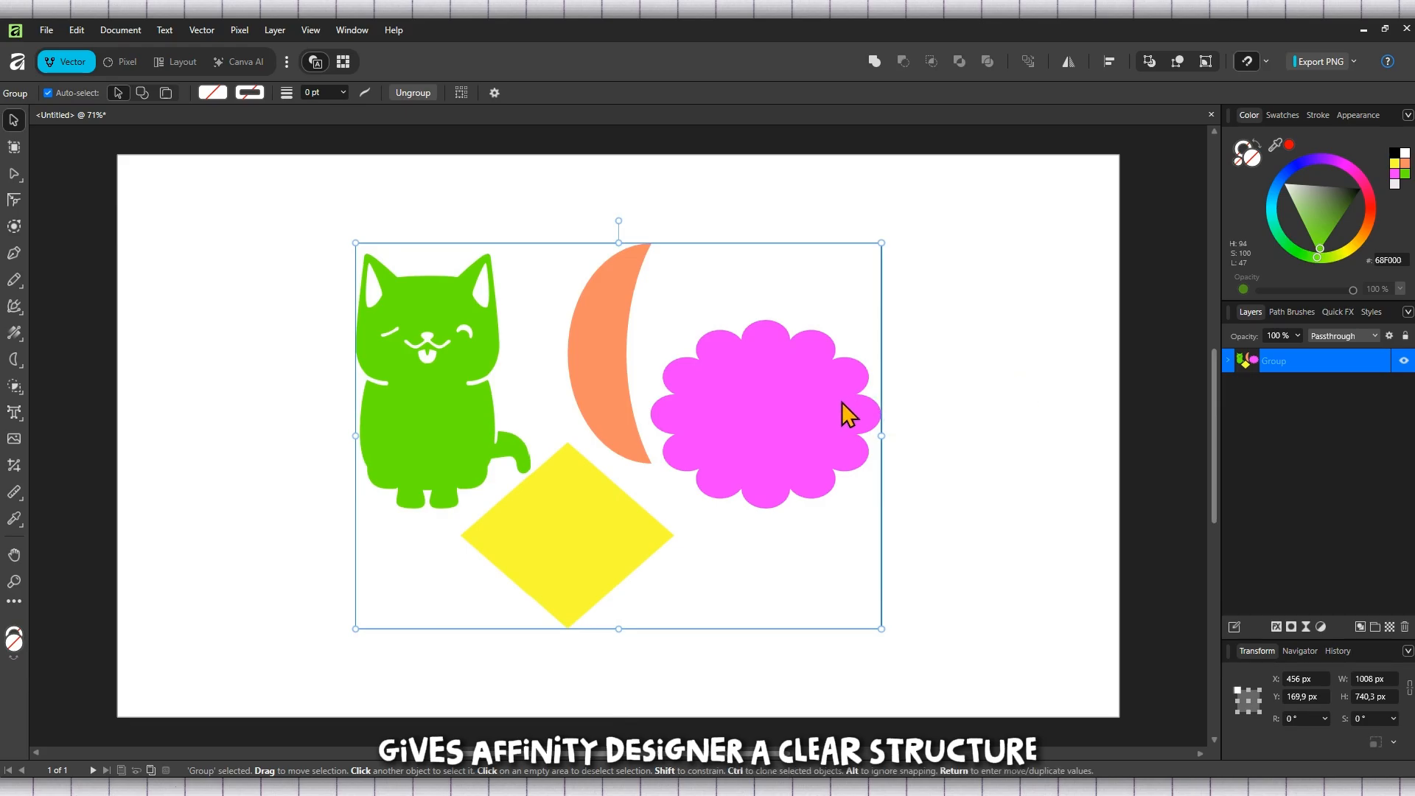
pyautogui.moveTo(846, 410); pyautogui.dragTo(759, 409)
pyautogui.click(1010, 356)
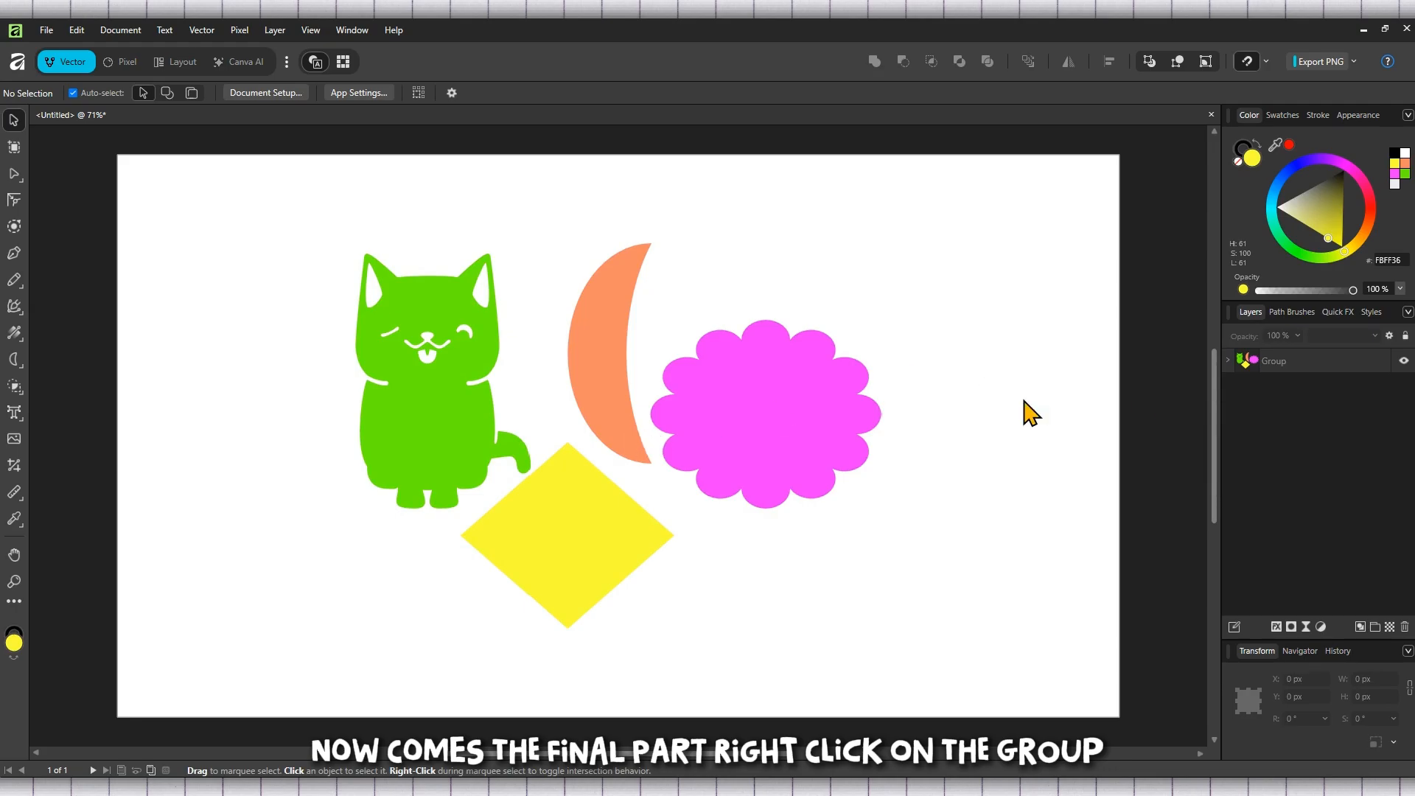
# Step: Flatten the group into a single pixel layer with Rasterize & Trim
pyautogui.rightClick(1311, 358)
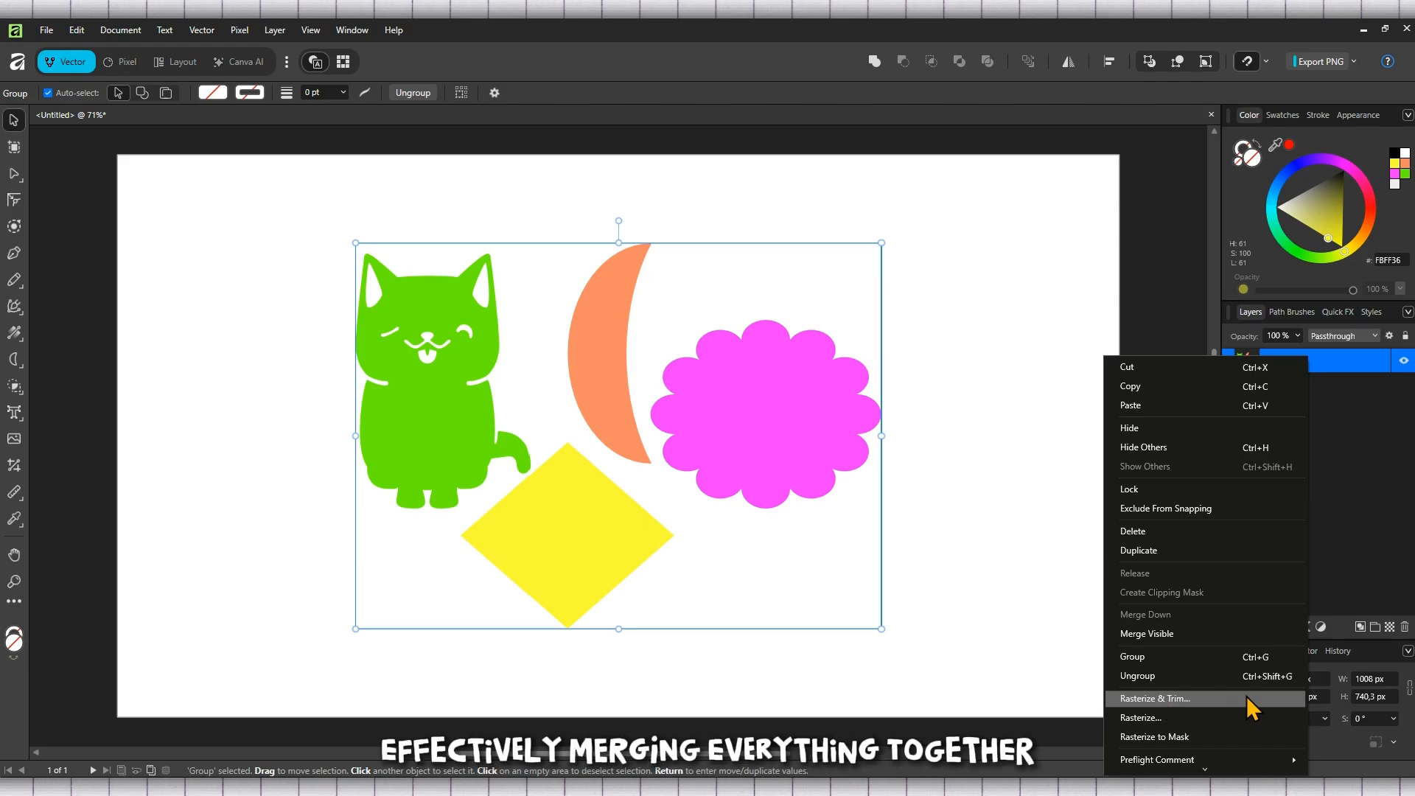
pyautogui.click(1340, 481)
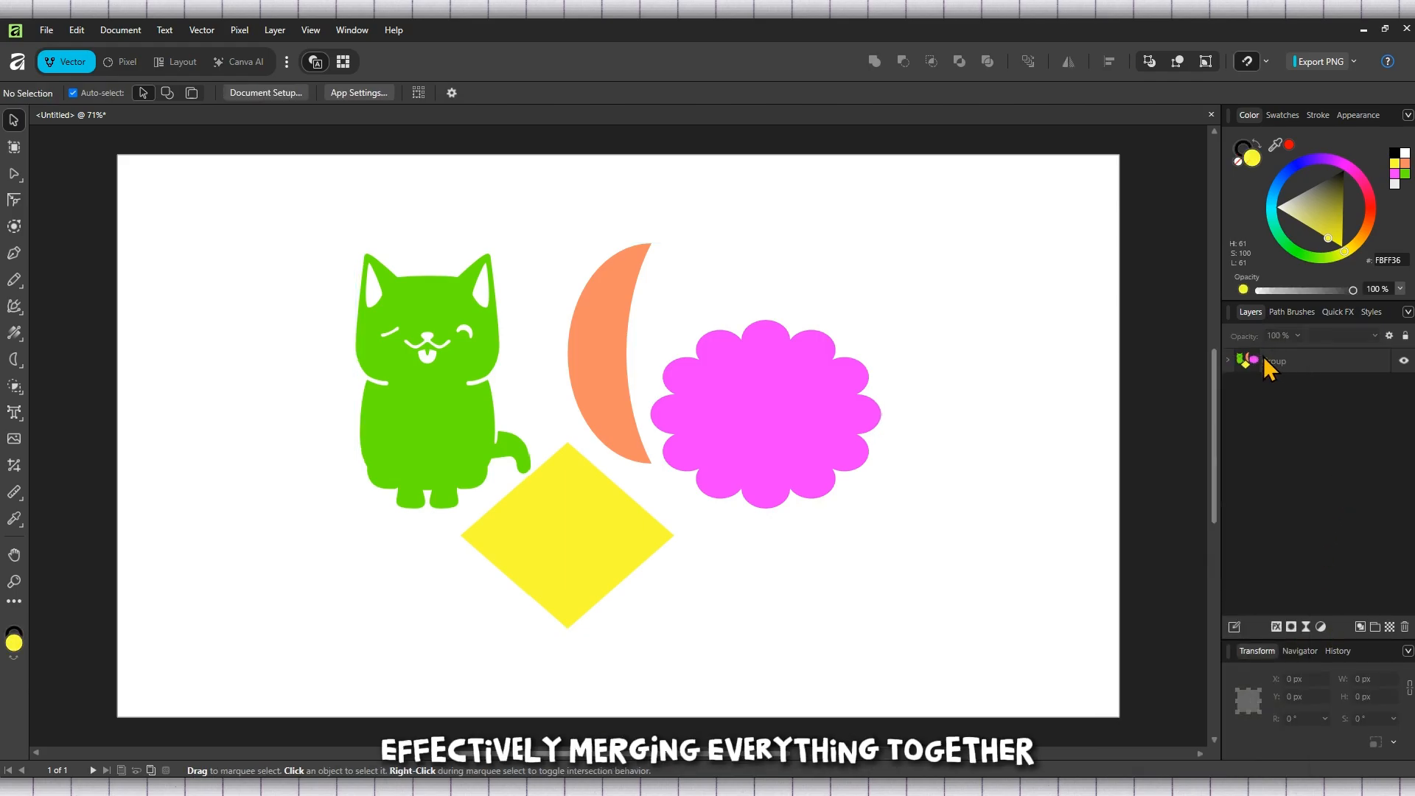
pyautogui.rightClick(1264, 361)
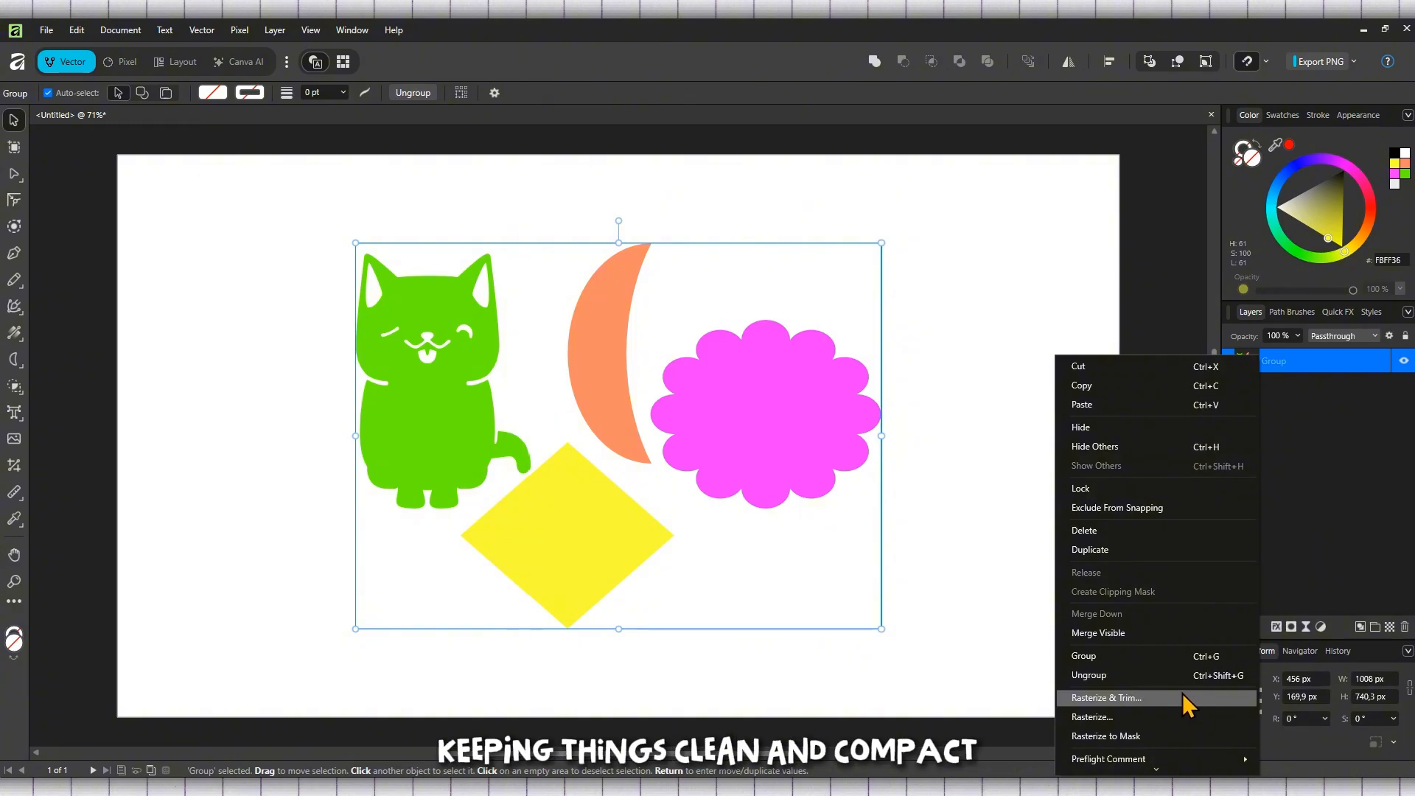
pyautogui.click(1153, 697)
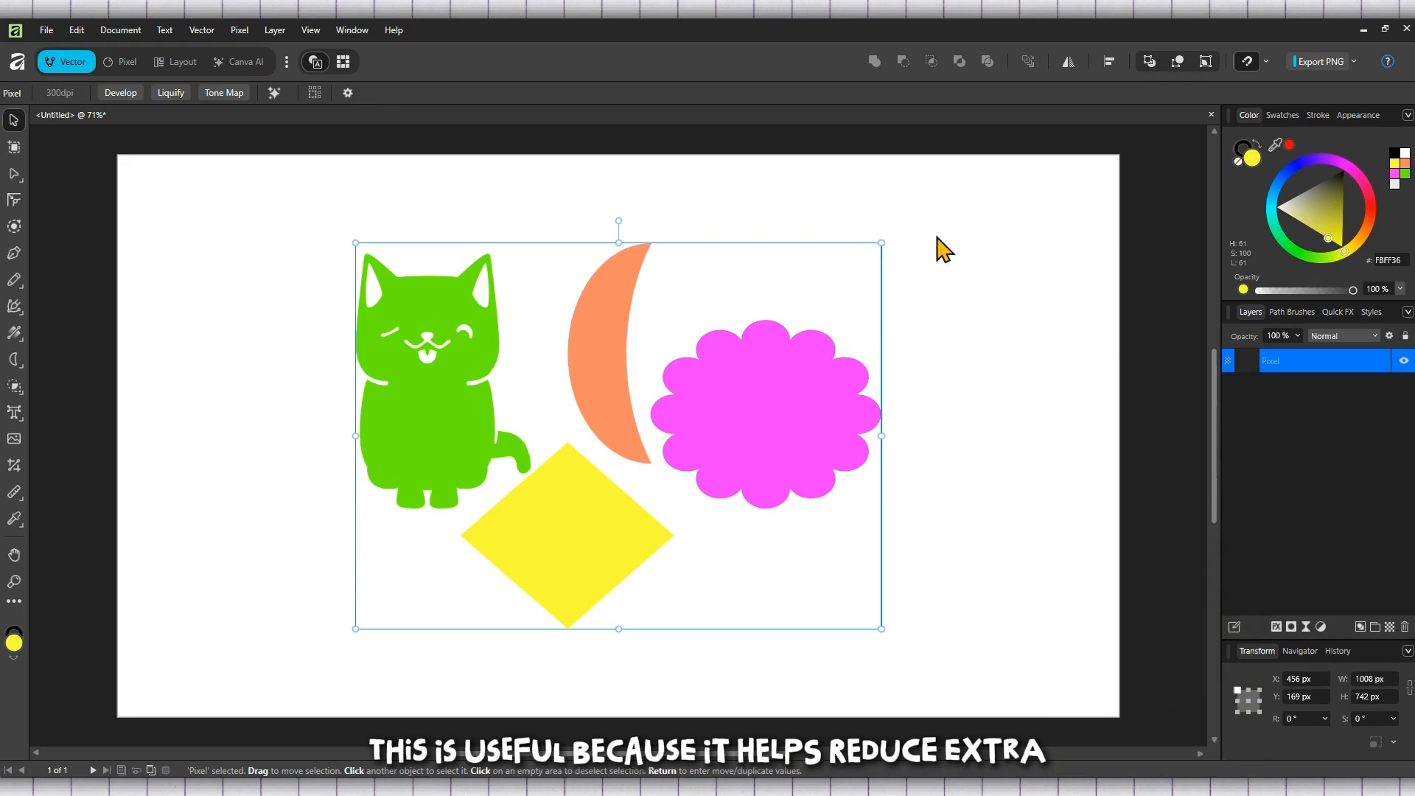
# Step: Enlarge the flattened pixel layer proportionally to about 1467 by 1060 px at about X 226, Y 0 px, and deselect it
pyautogui.moveTo(596, 471); pyautogui.dragTo(612, 495)
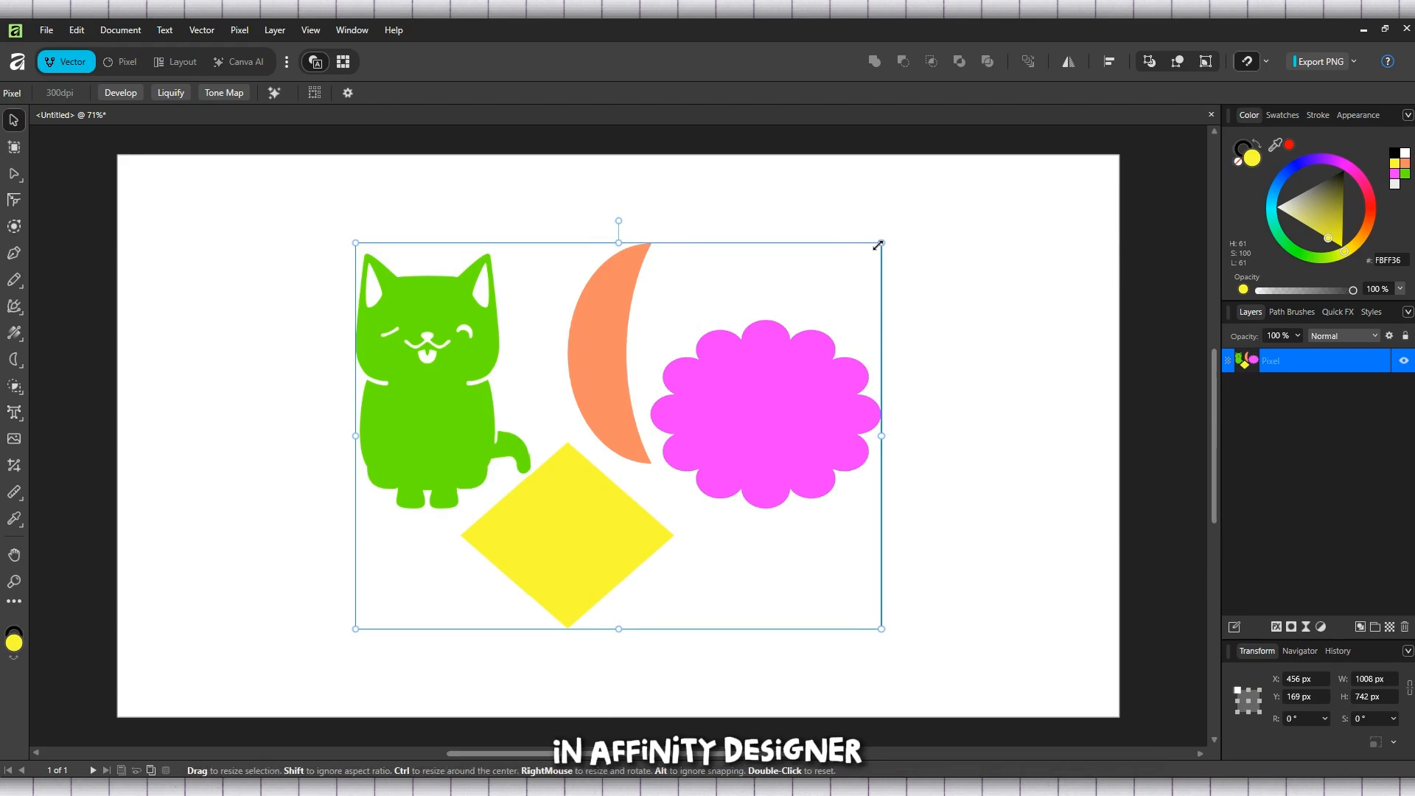
pyautogui.moveTo(879, 241); pyautogui.dragTo(1002, 195)
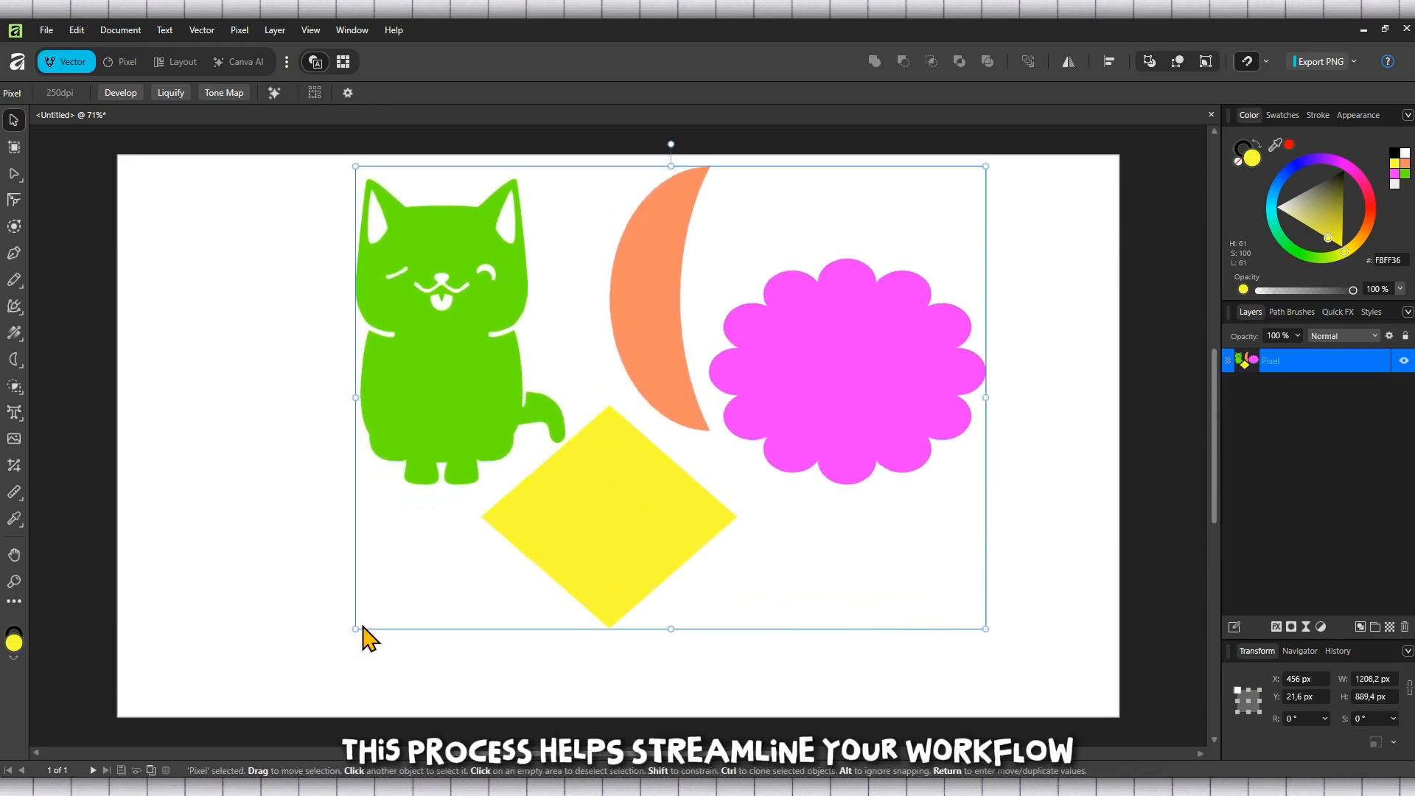
pyautogui.moveTo(355, 628); pyautogui.dragTo(319, 698)
pyautogui.scroll(3, 842, 622)
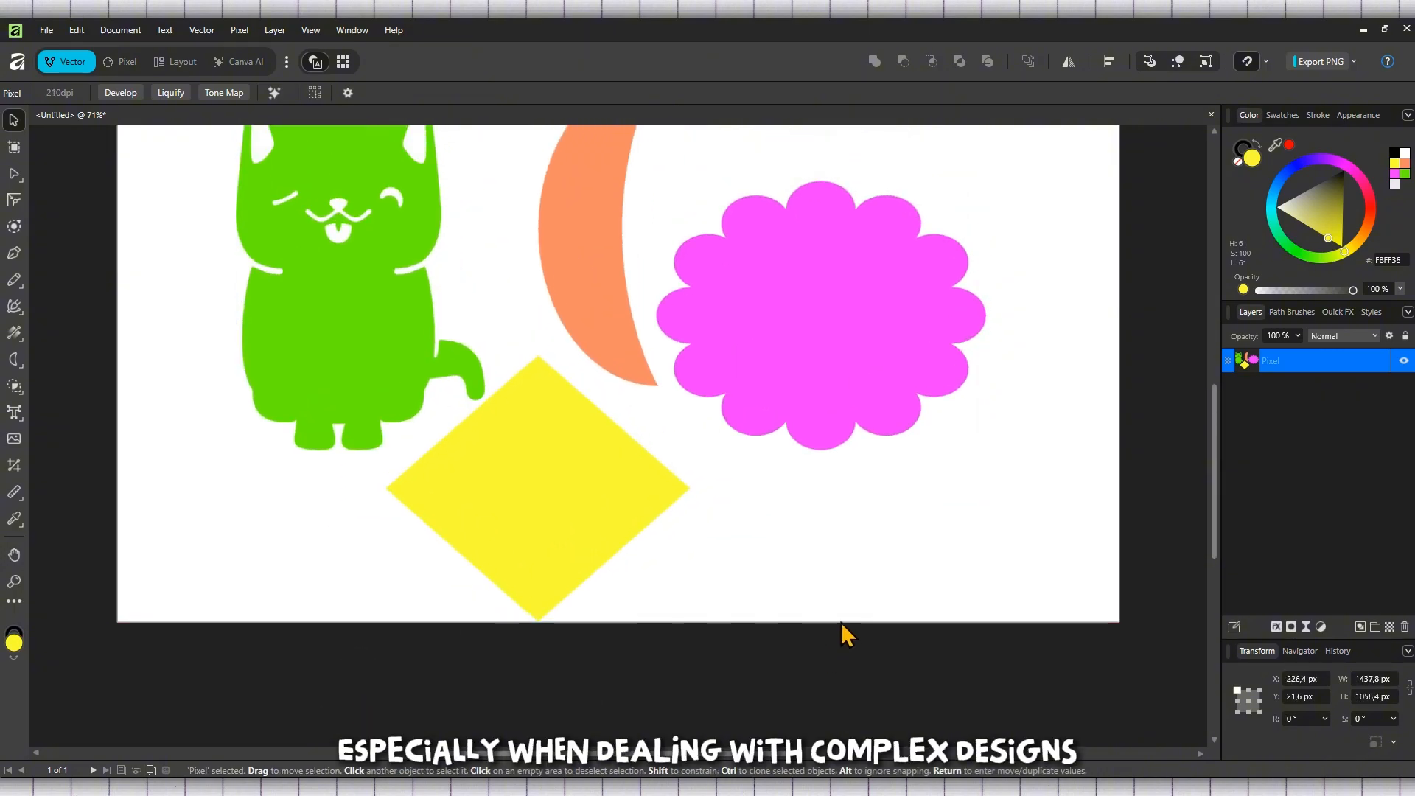
pyautogui.moveTo(676, 633); pyautogui.dragTo(720, 634)
pyautogui.moveTo(287, 159); pyautogui.dragTo(272, 147)
pyautogui.moveTo(669, 390); pyautogui.dragTo(634, 396)
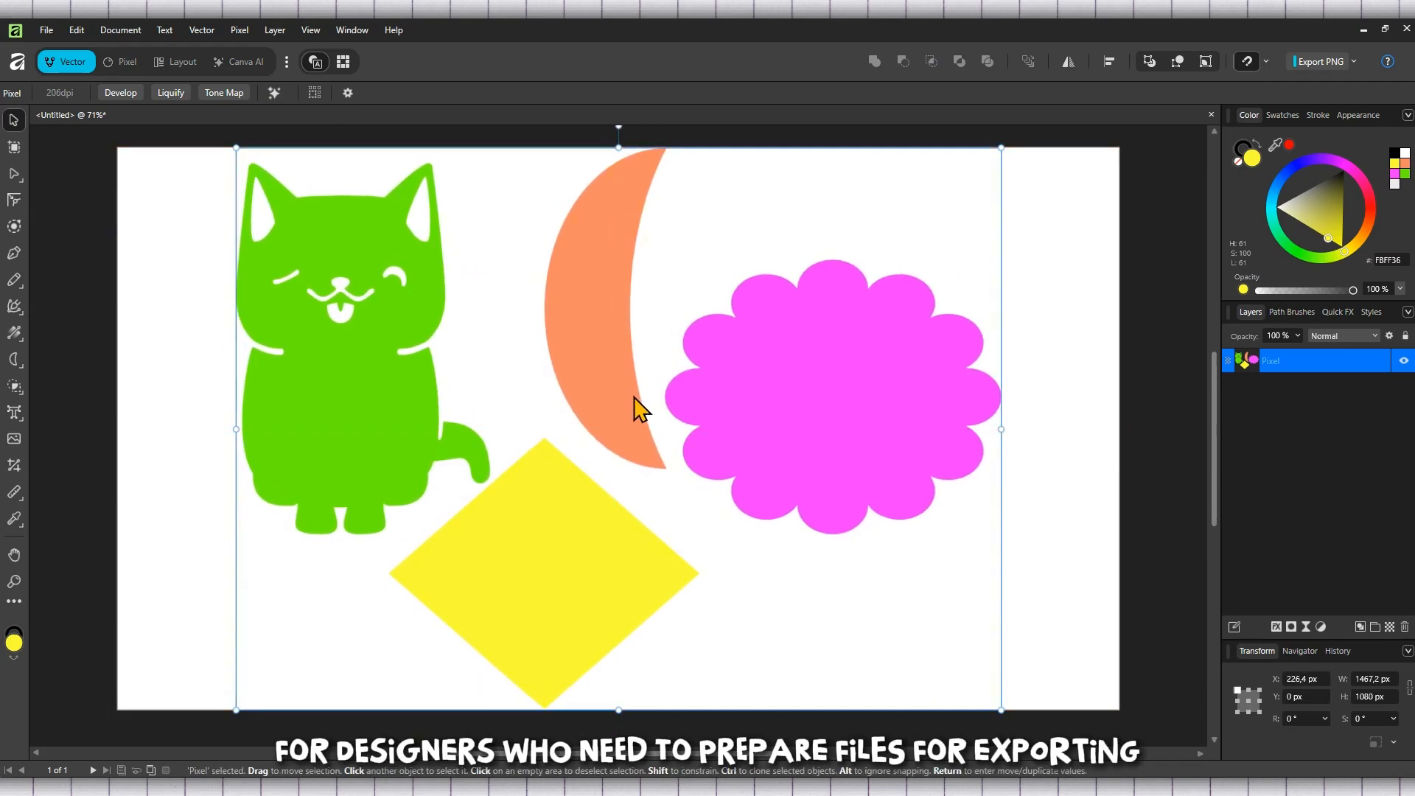
pyautogui.click(1090, 401)
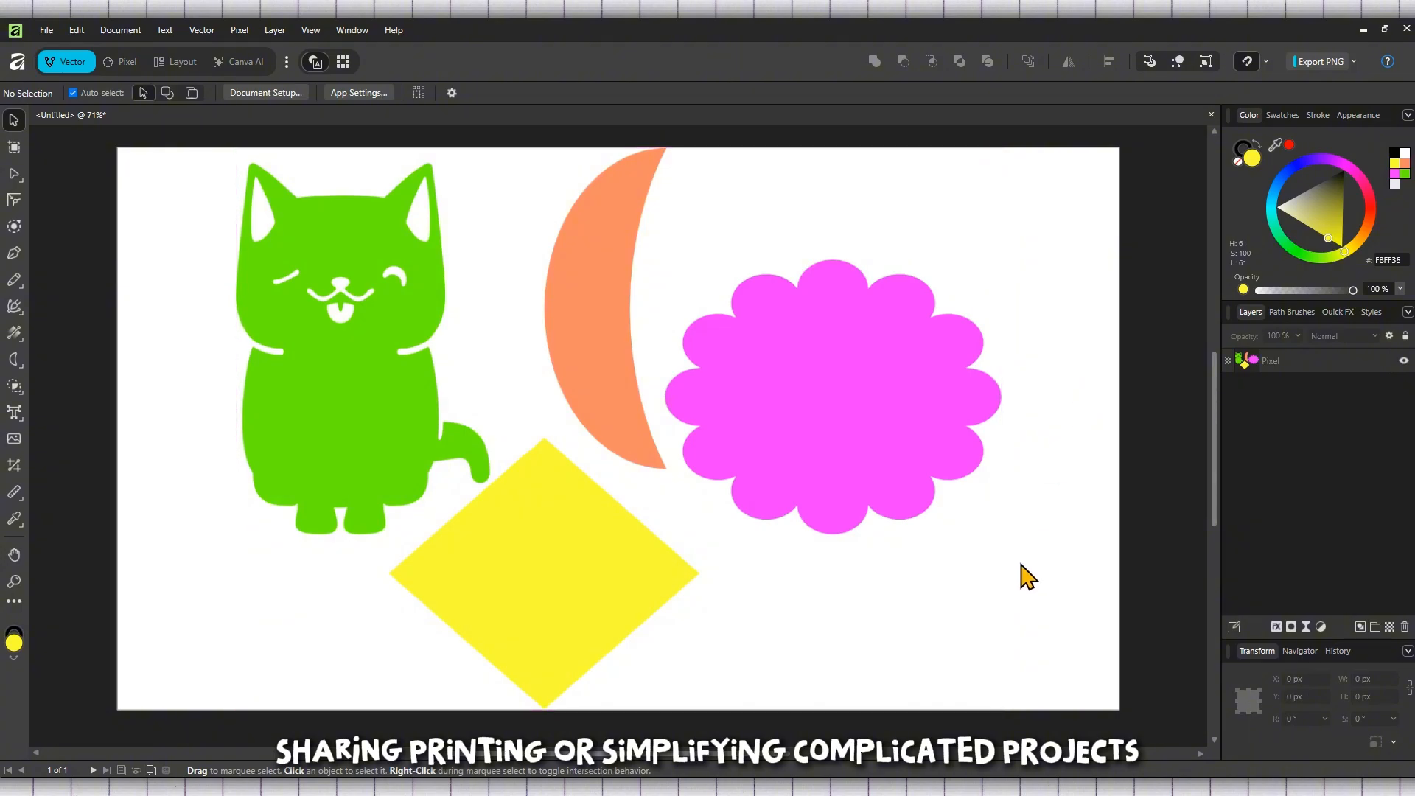